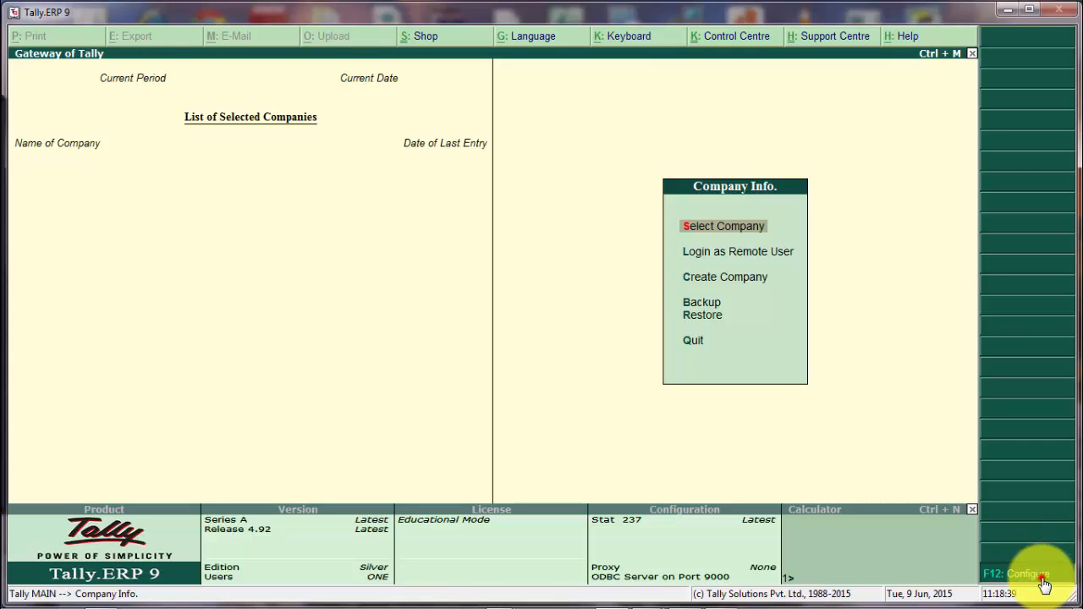
Under Manage Local TDLs, set Load TDLs on startup to Yes and preload the Doc.tdl path.
click(1045, 584)
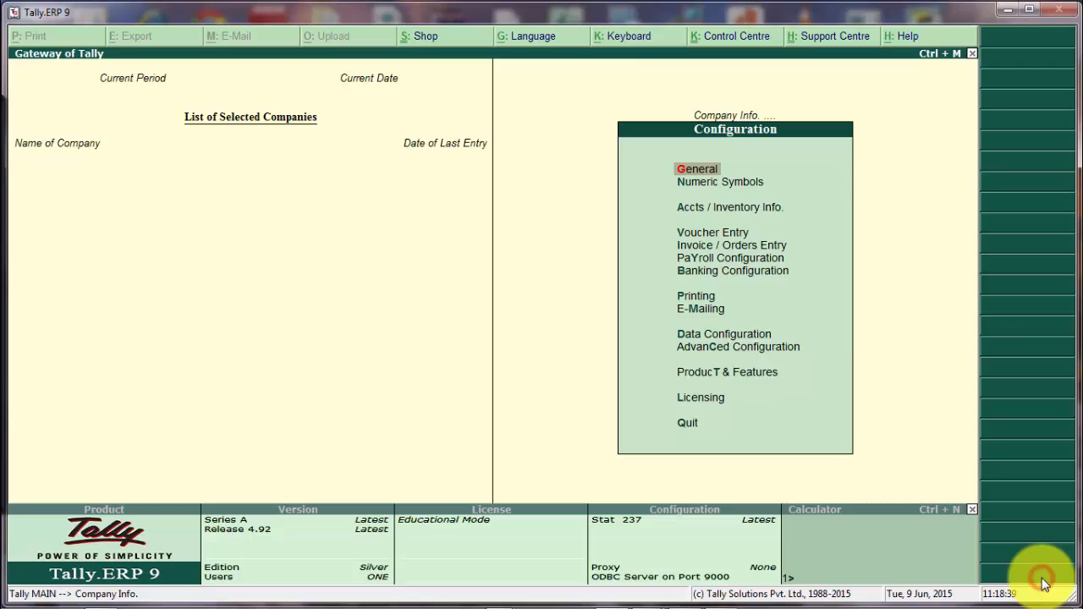
click(696, 373)
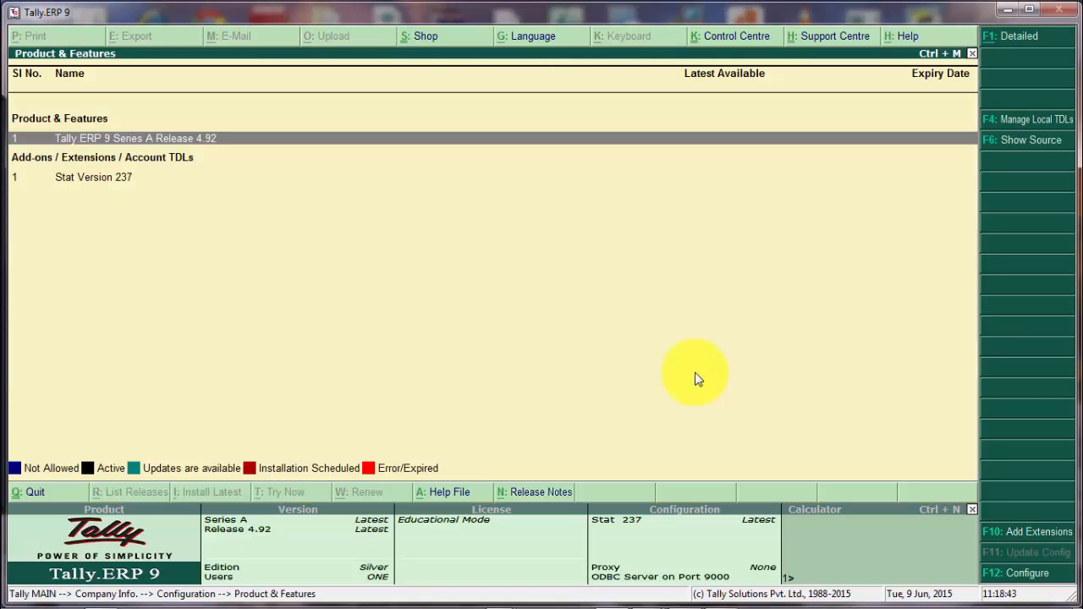
click(1027, 123)
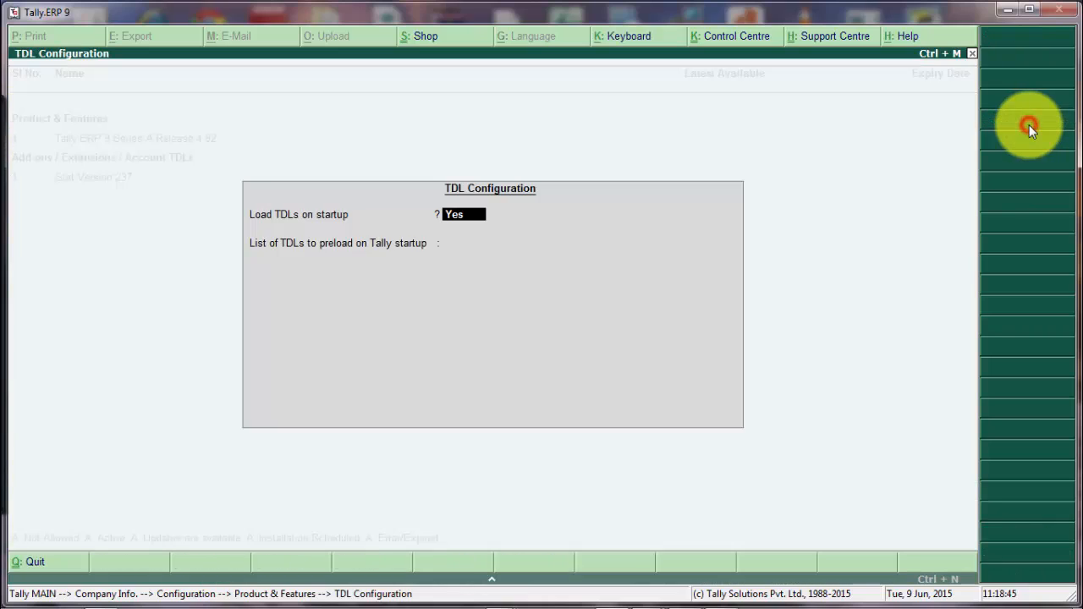
key(Return)
key(ctrl+alt+v)
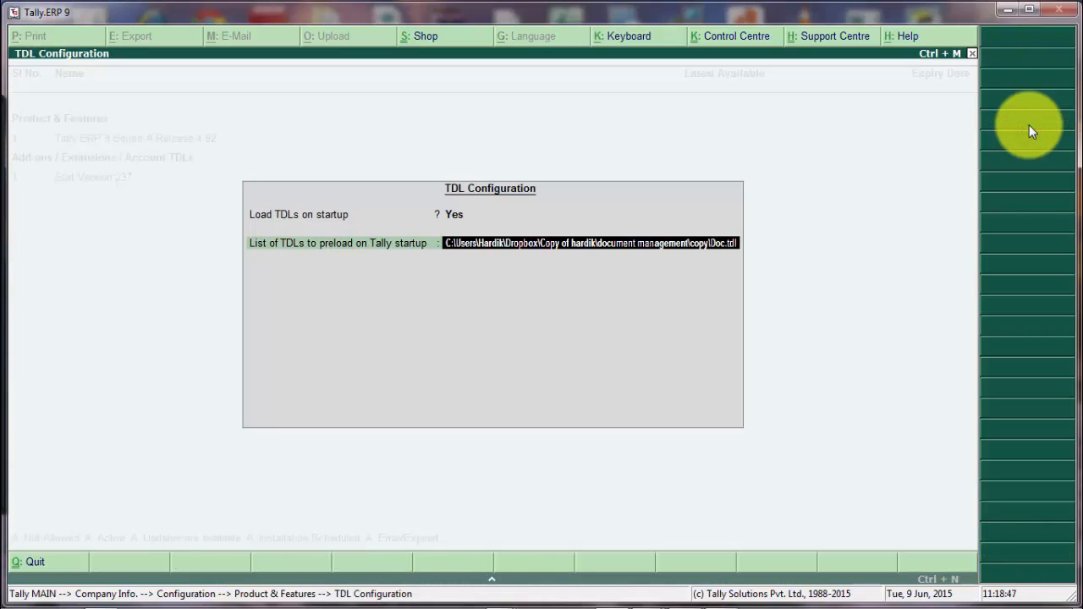
key(Return)
key(Return)
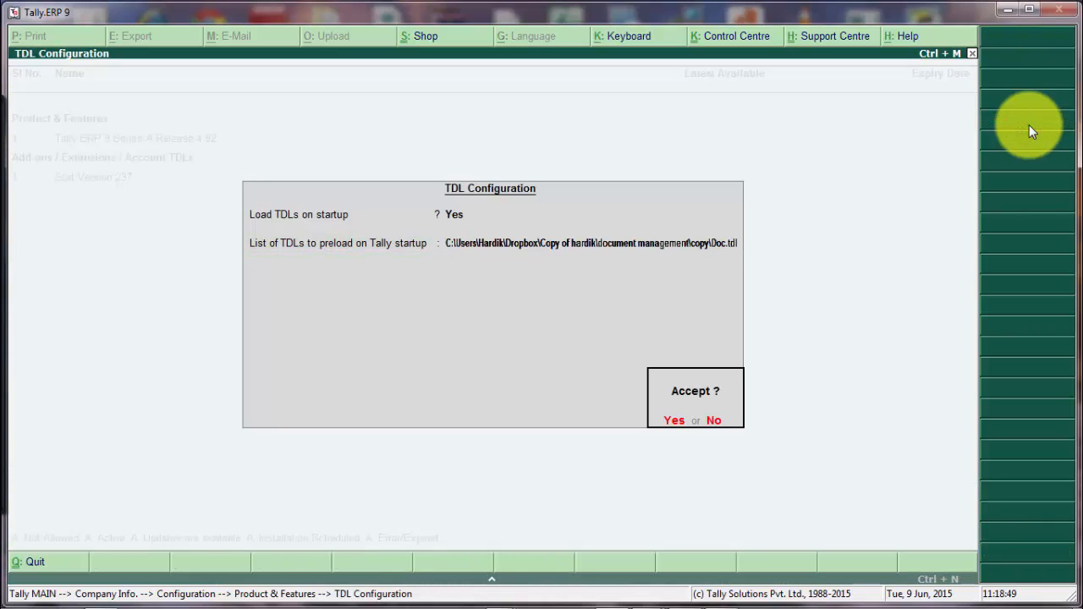
key(Return)
key(Escape)
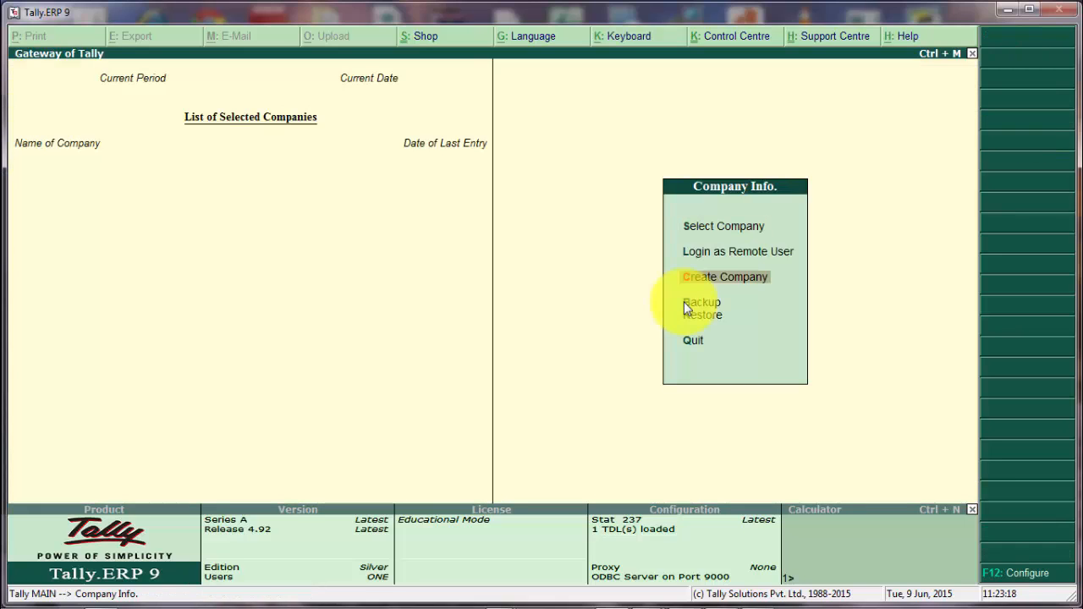
Create the company 'ADVANCE DOCUMENT MANAGEMENT 1.0' with the default 1-4-2015 to 31-3-2016 period.
key(Return)
text(ADVANCE DOCUMENT MANAGEMENT 1.0)
key(Return)
key(Return)
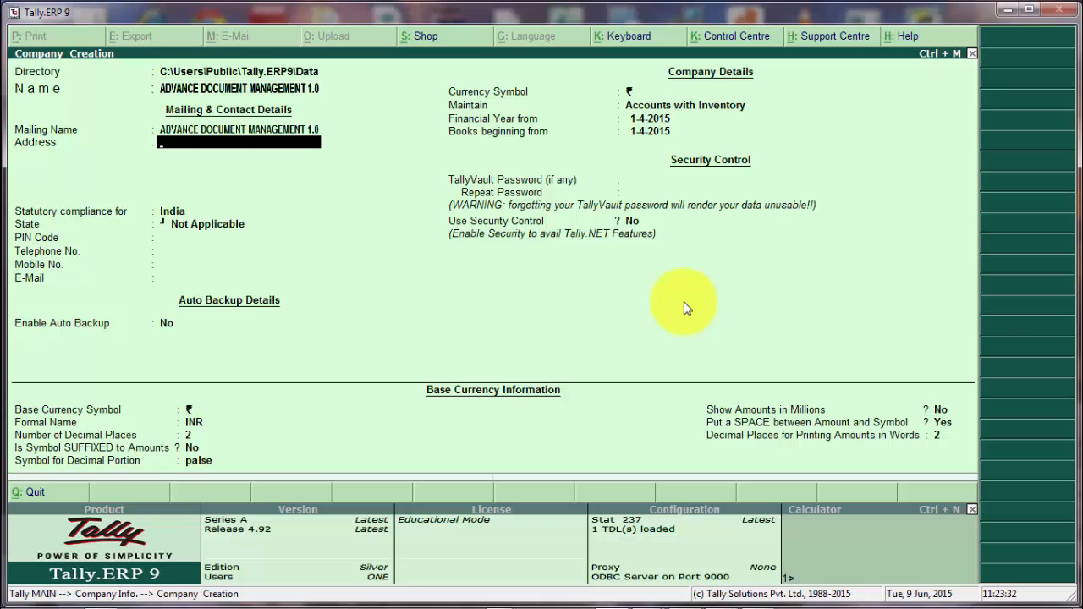
key(ctrl+a)
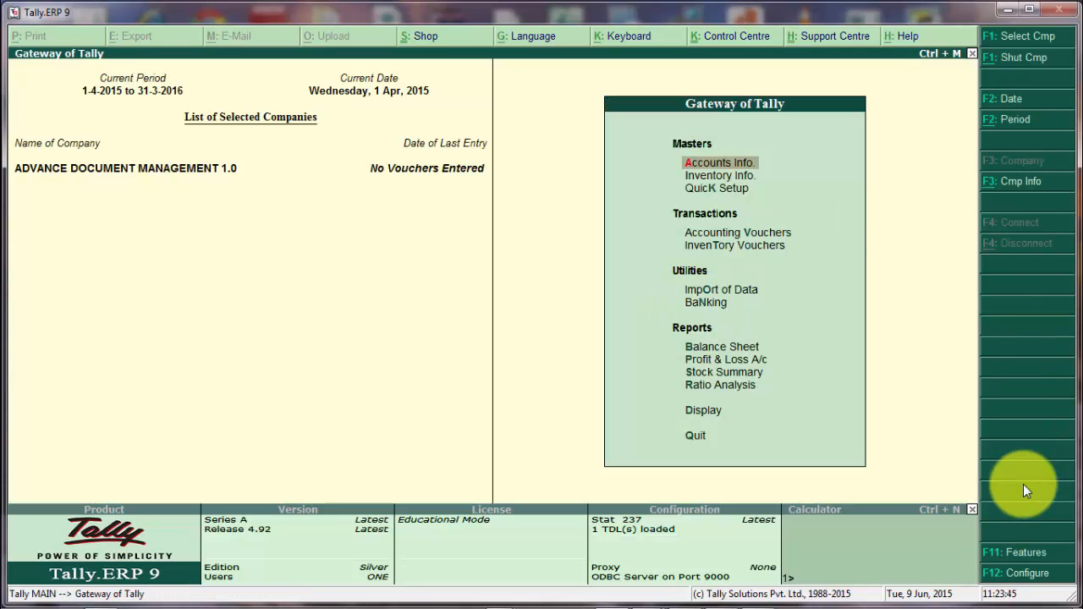
In the company's Add-On Features, set Activate File Attachment to Yes.
click(1015, 554)
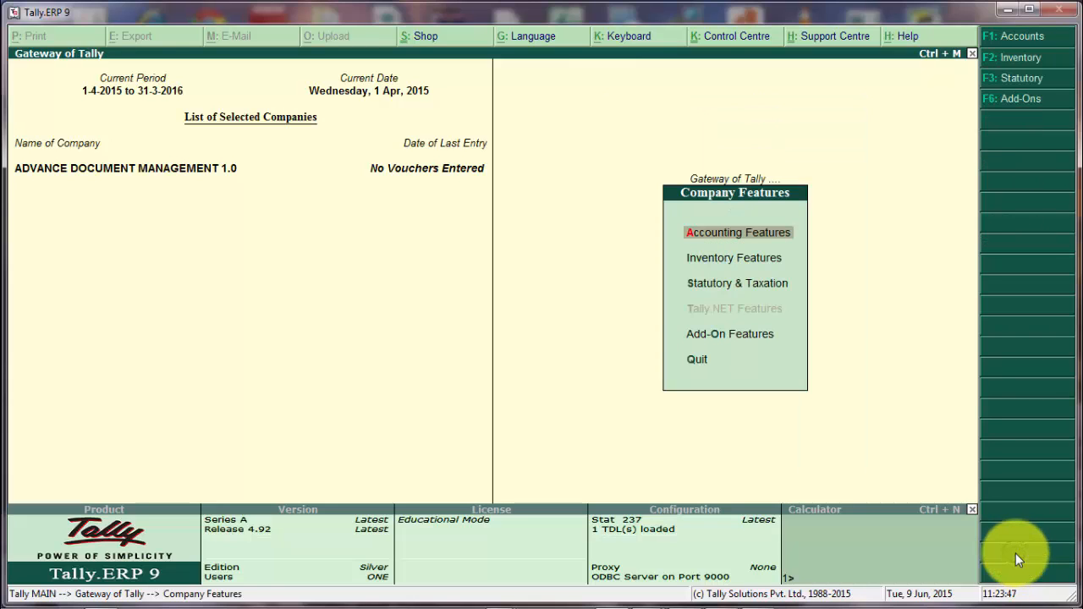
key(Down)
key(Down)
key(Down)
key(Down)
key(Up)
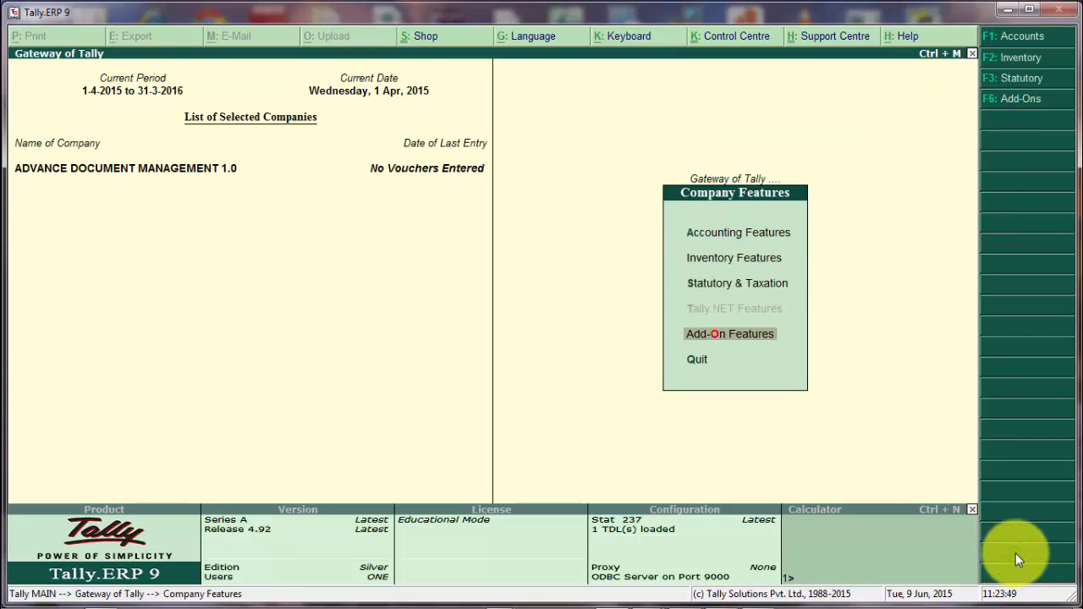
key(Return)
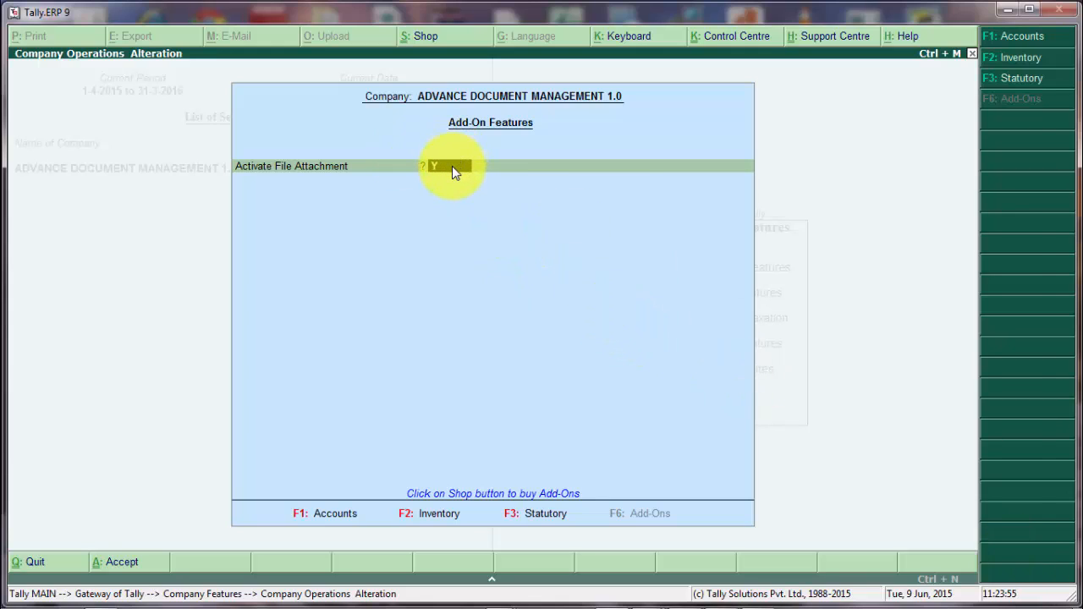
key(Return)
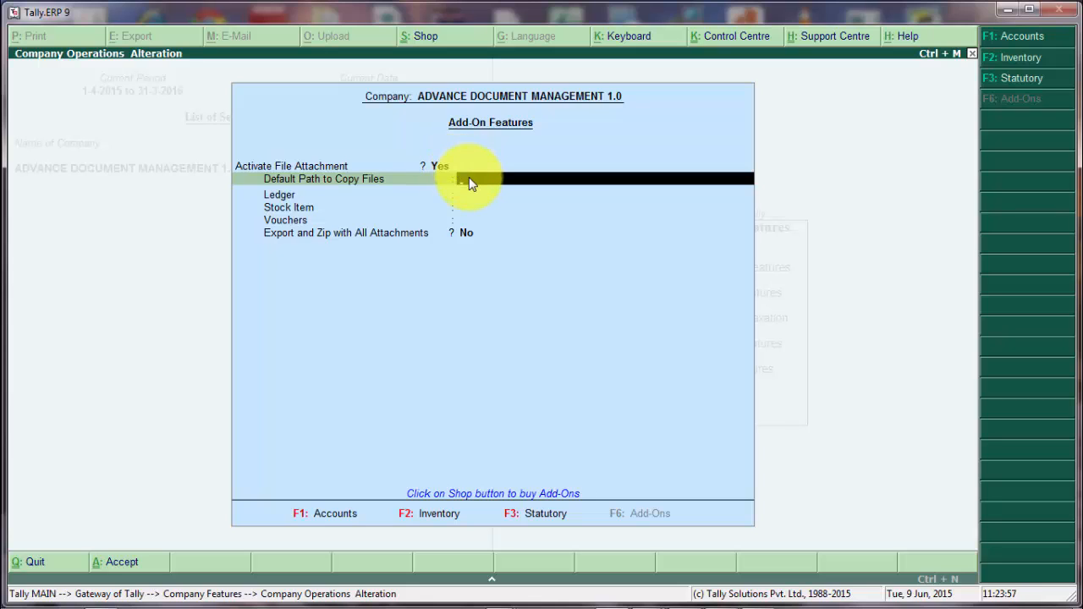
Set the default attachment path to C:\TALLY DOCUMENTS.
mouse_move(470, 180)
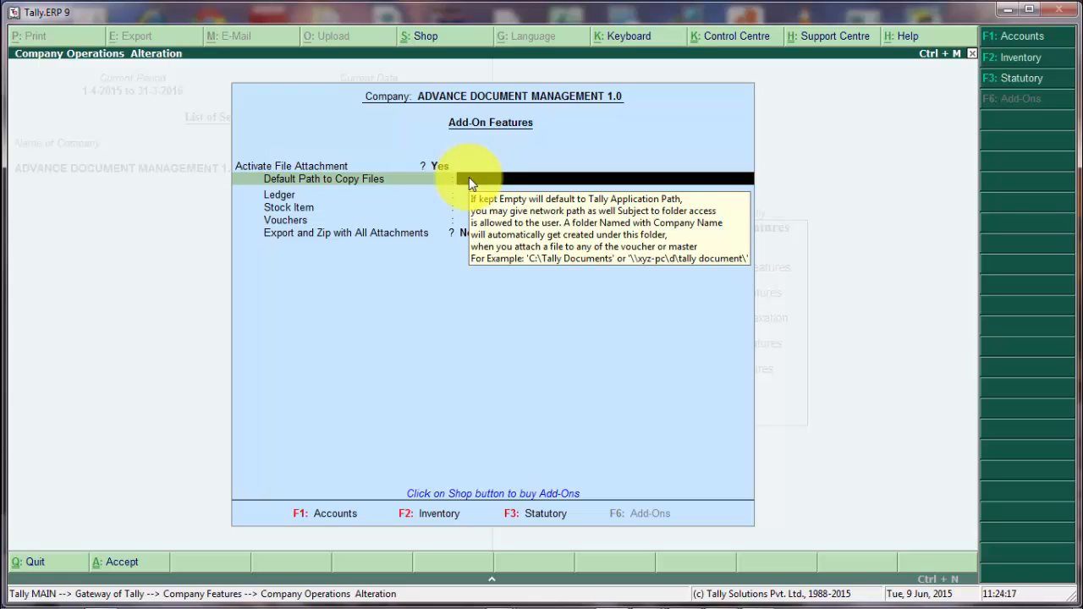
text(C)
text(:\)
text(TA)
text(LLY DOCU)
text(MENT)
key(BackSpace)
text(NTS)
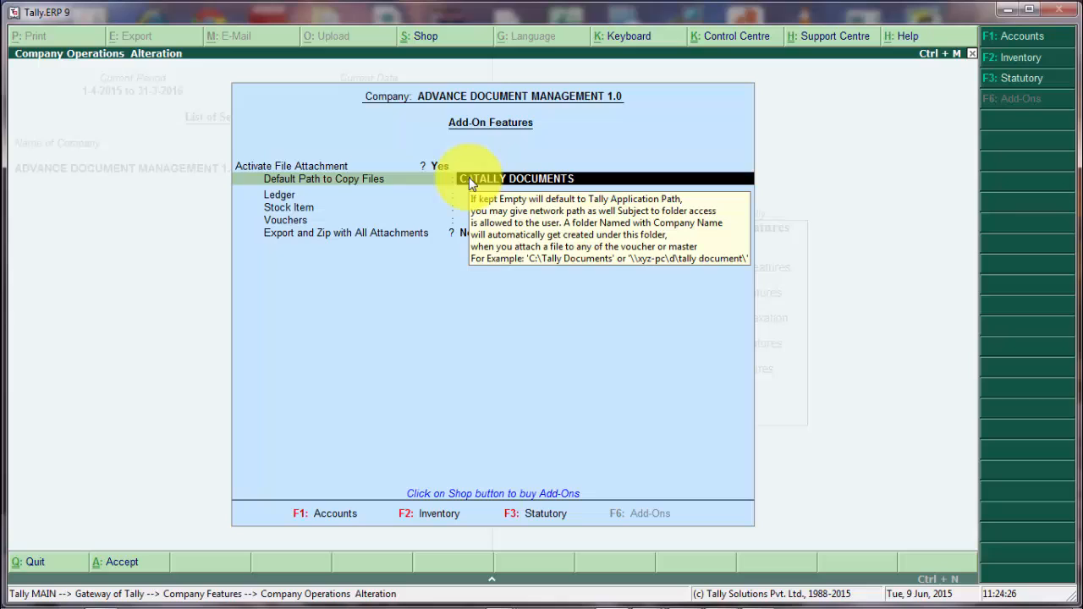
key(Return)
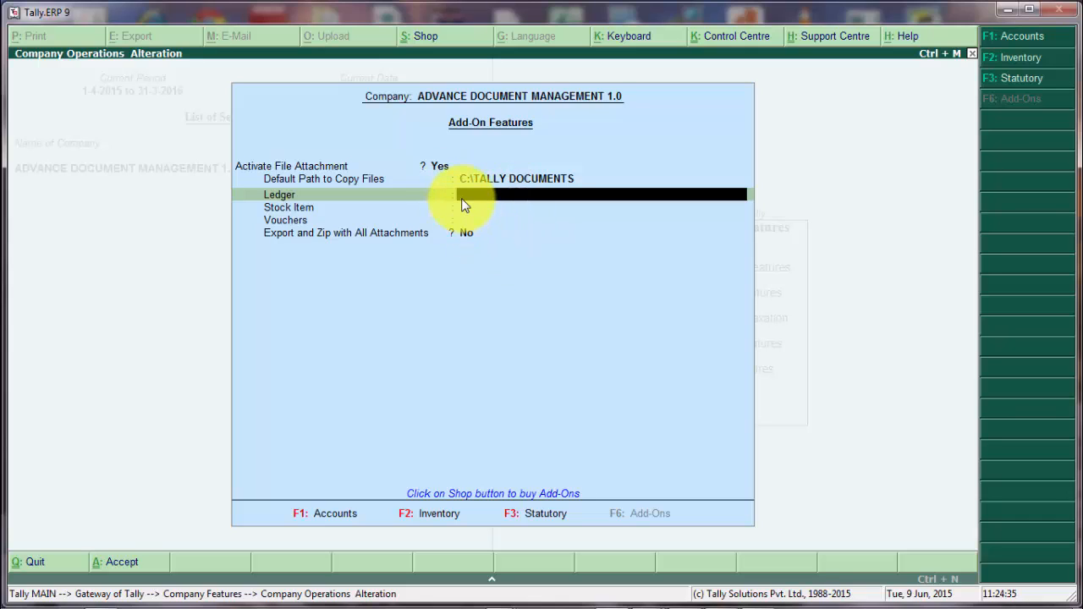
Name the folders LEDGER, STOCK ITEM and VOUCHER, enable export and zip with attachments, and accept.
text(EDGER)
key(Return)
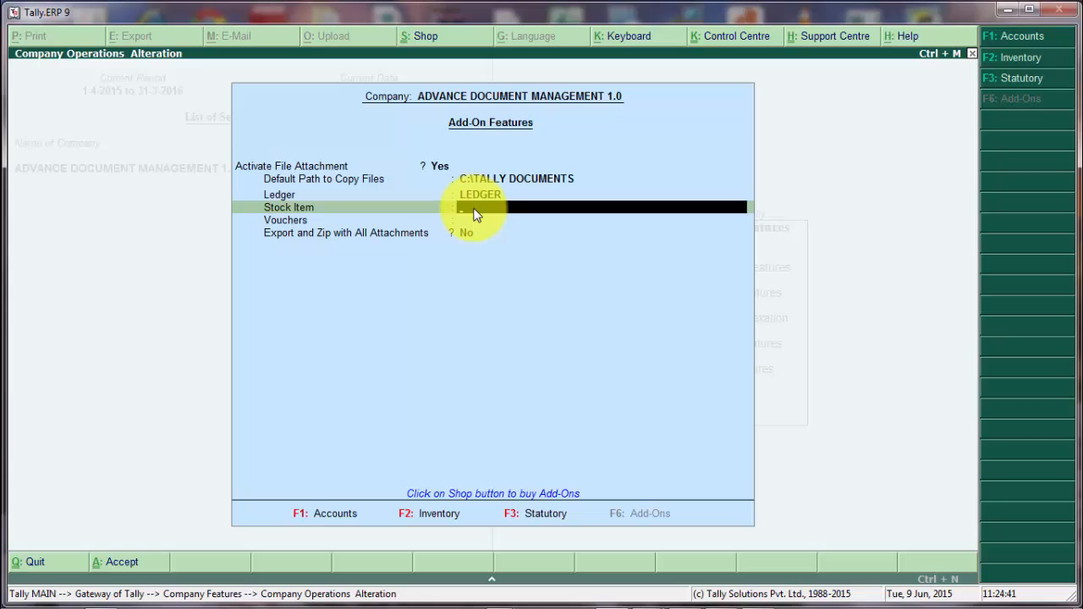
text(STOCK ITEM)
key(Return)
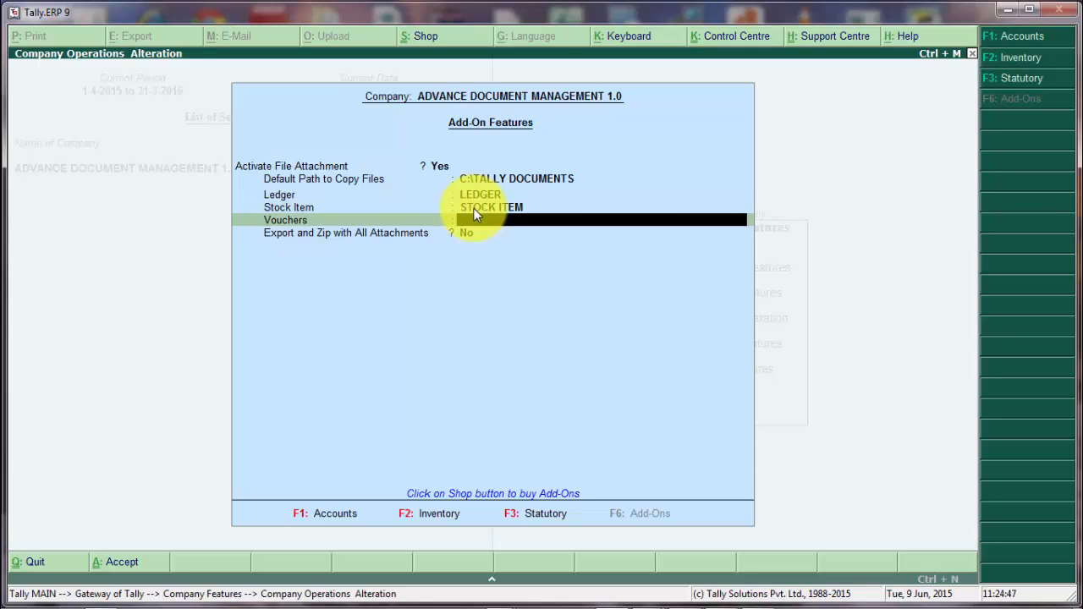
text(VOUCHER)
key(Return)
key(y)
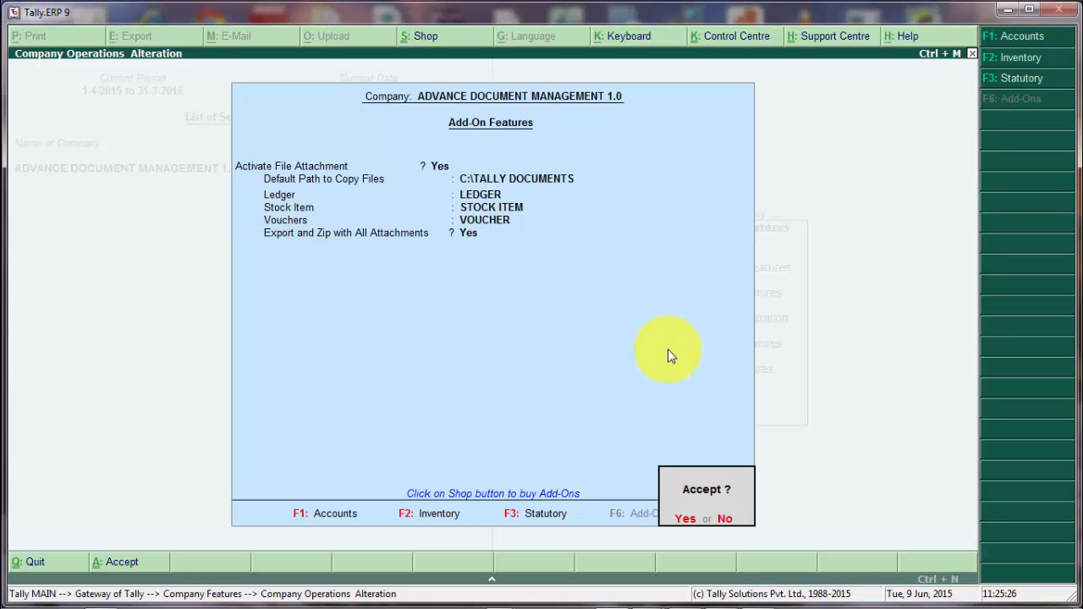
key(y)
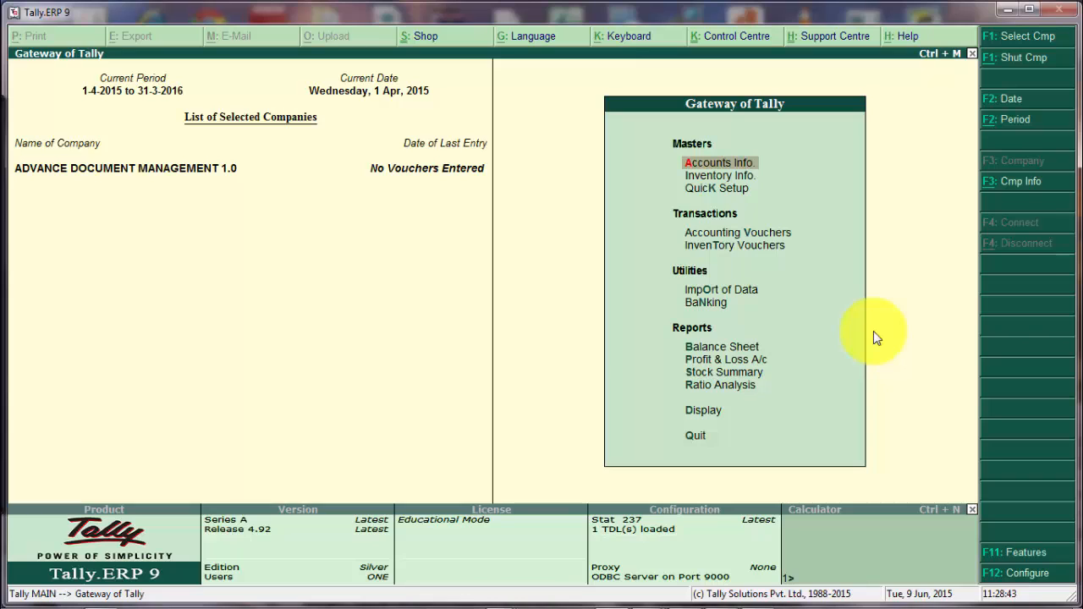
Create a ledger named CUSTOMER under Sundry Debtors.
key(Return)
key(l)
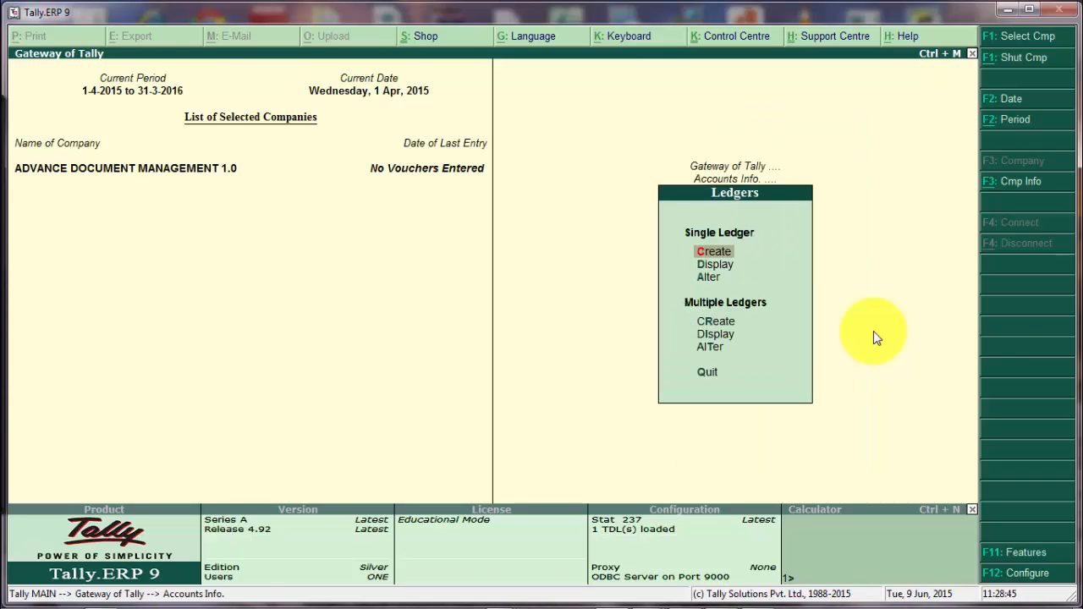
key(Return)
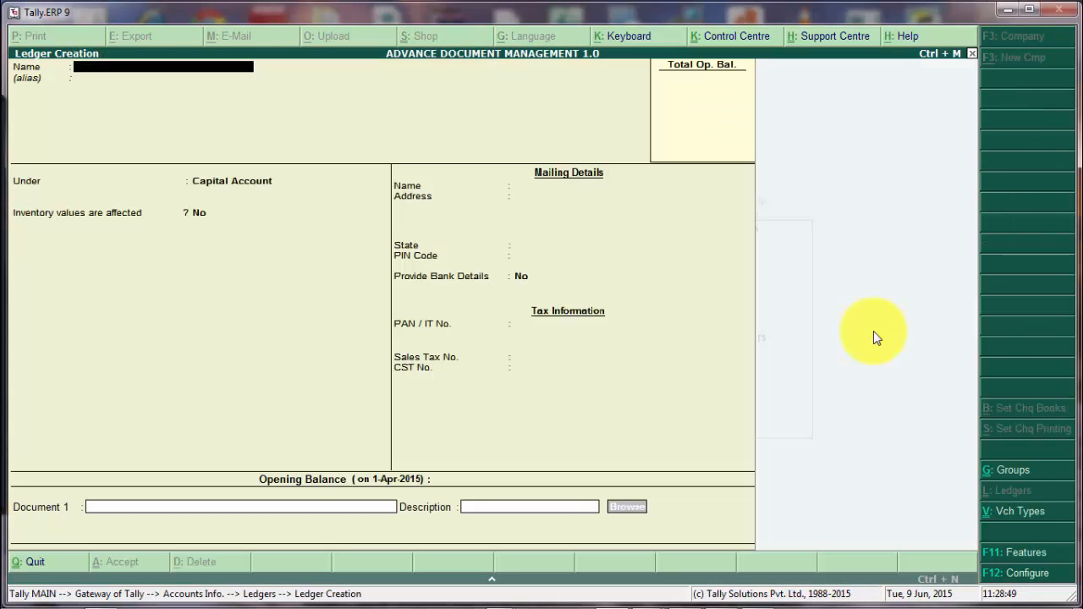
text(CUSTOMER)
key(Return)
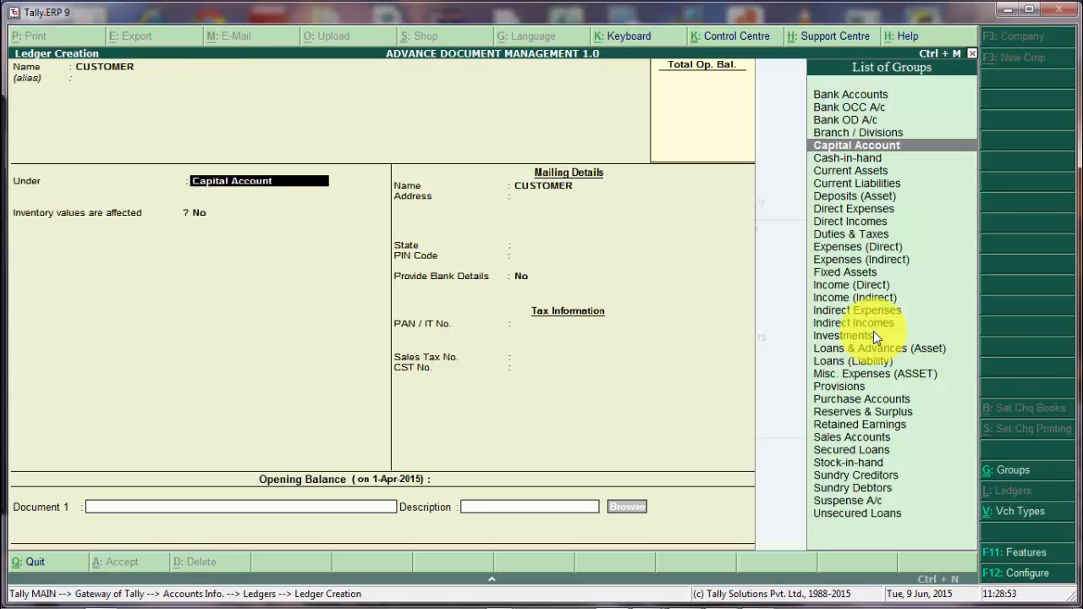
text(debt)
key(Return)
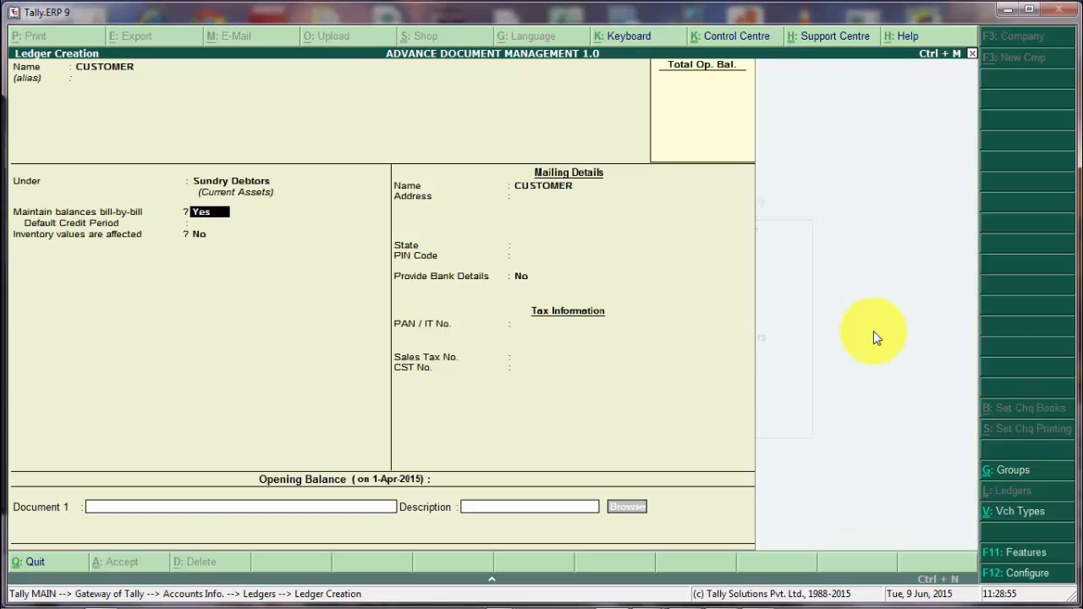
Enter AGREEMENT as the description of the ledger's first document.
key(Return)
key(Return)
key(Return)
key(Return)
key(Return)
key(Return)
key(Return)
key(Return)
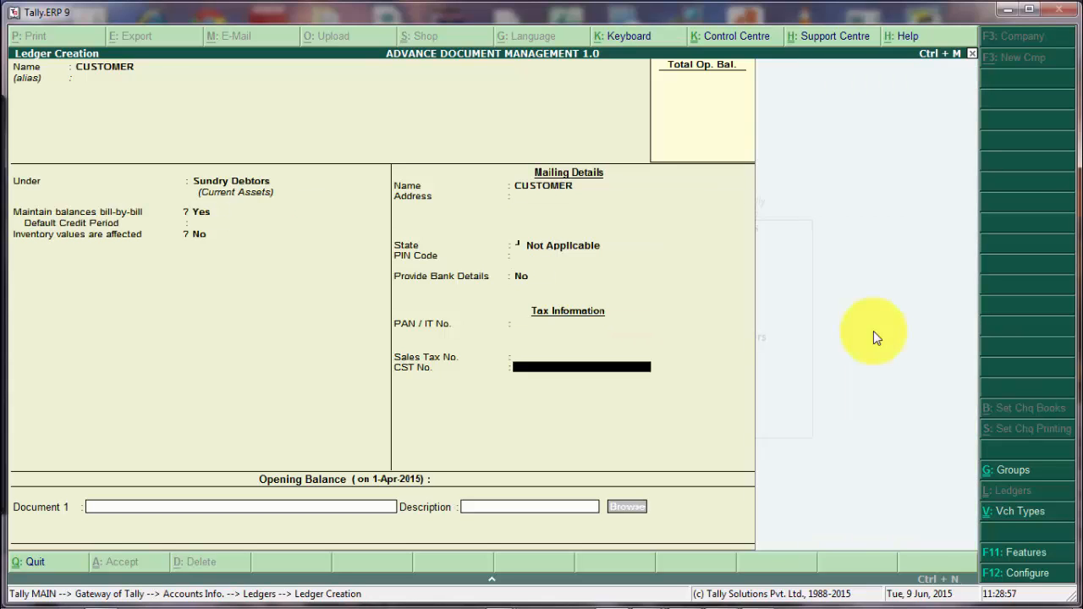
key(Return)
key(Return)
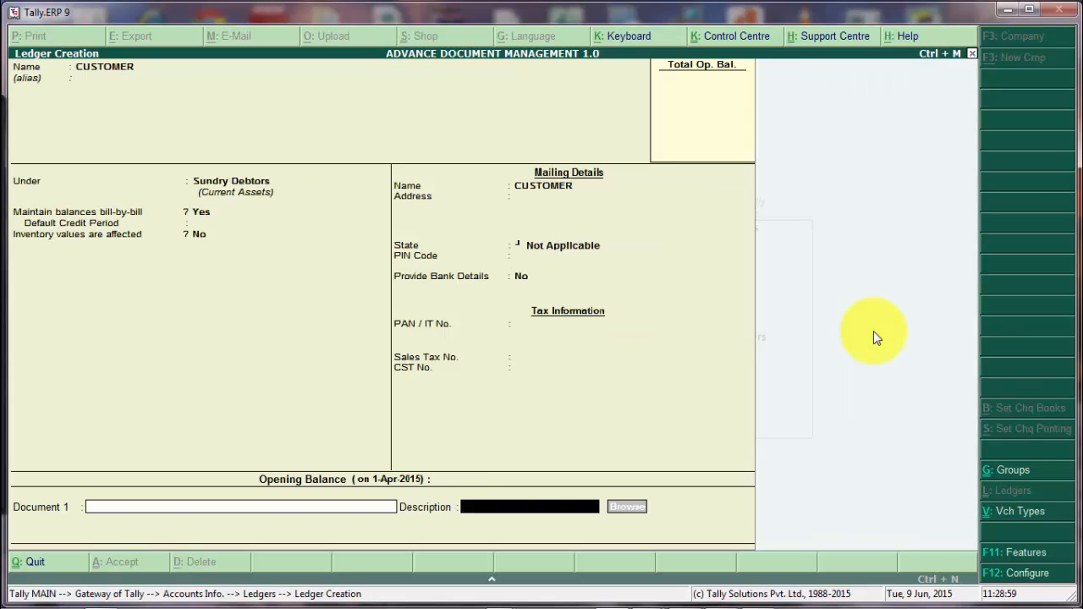
text(AGREEMENT)
Browse to Agreement.docx and attach it as Document 1 of the CUSTOMER ledger.
click(614, 510)
click(495, 166)
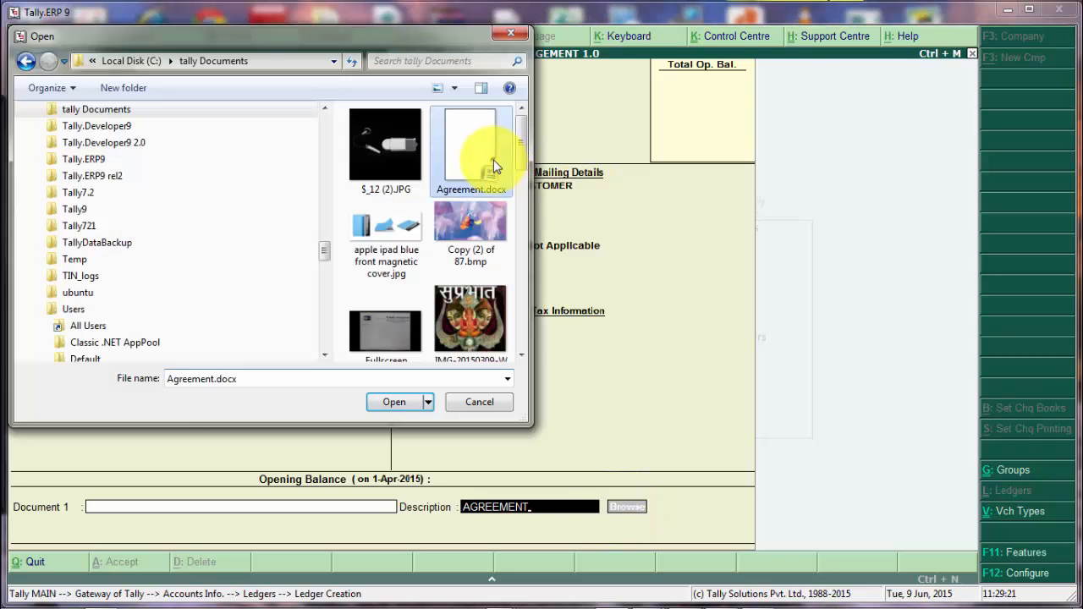
click(392, 404)
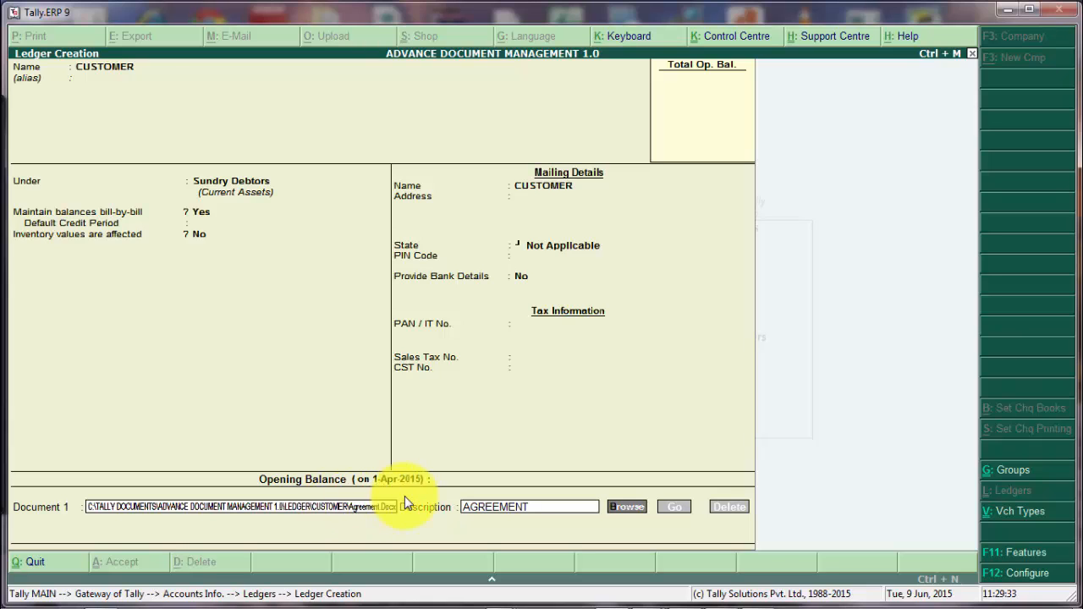
Open the LEDGER\CUSTOMER folder via Run to confirm Agreement.docx is stored there, then return to Tally.
key(super+r)
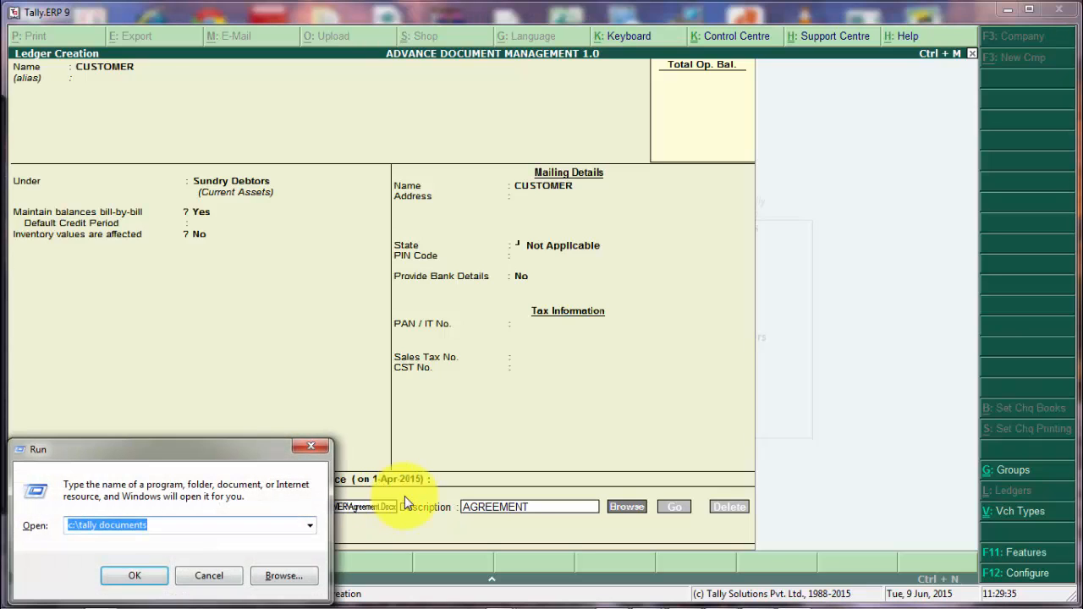
key(End)
text(\)
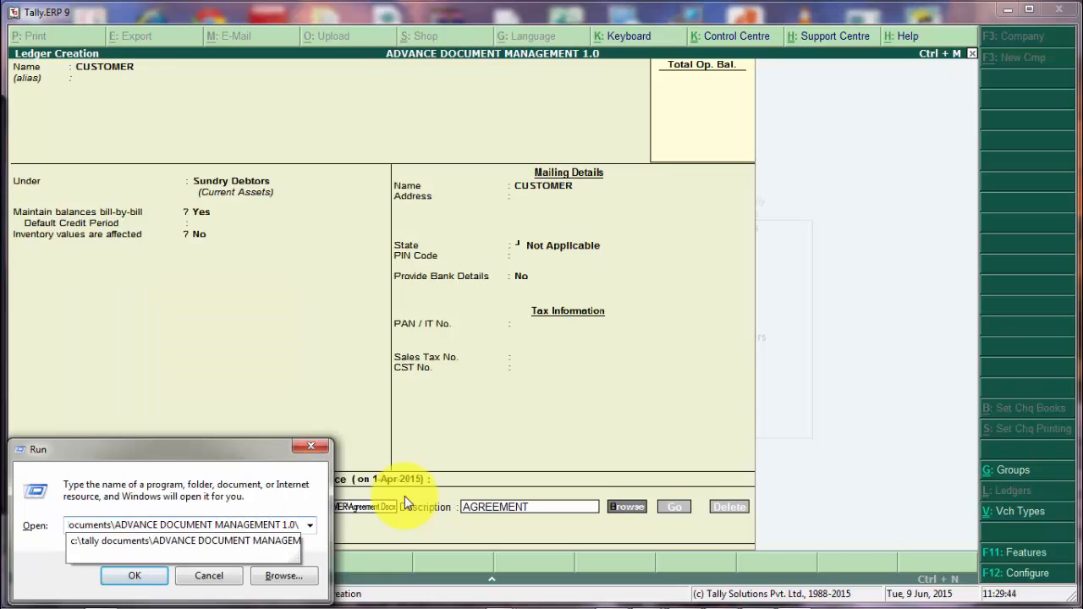
text(LEDGER)
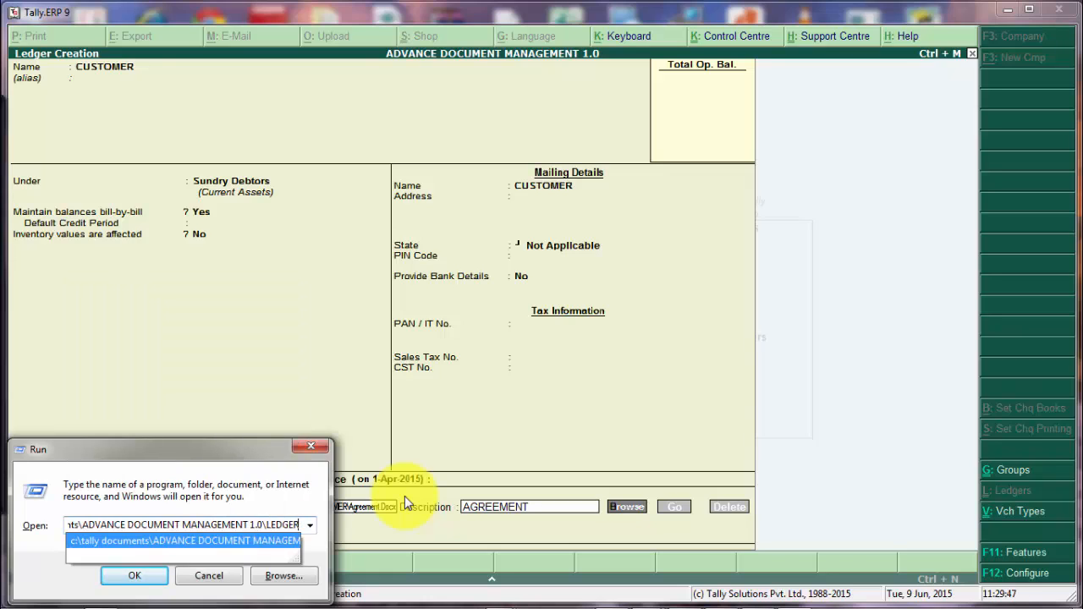
text(\)
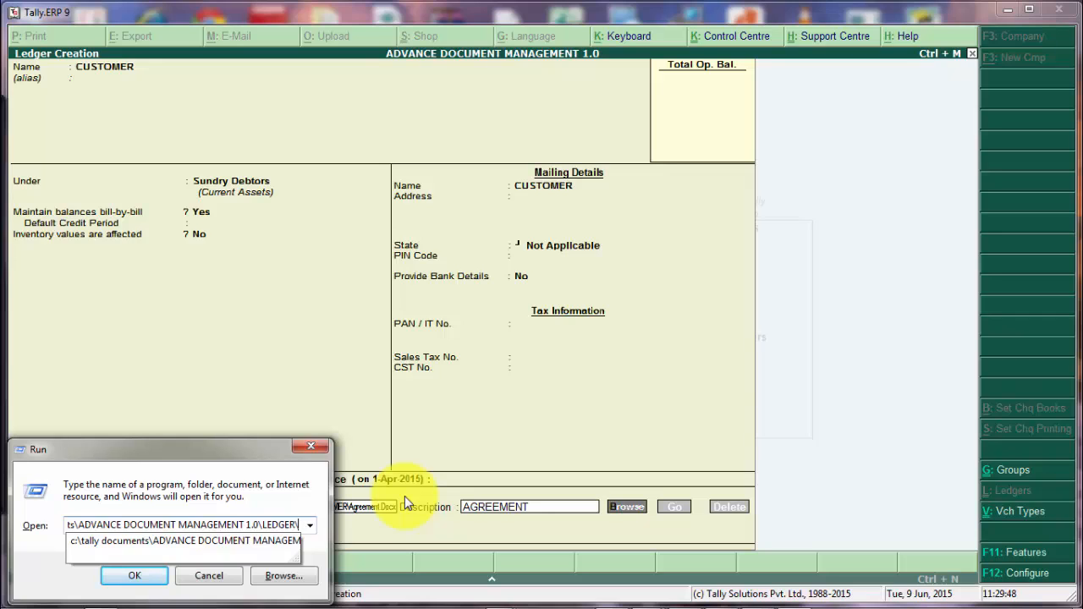
text(CUSTOMER\)
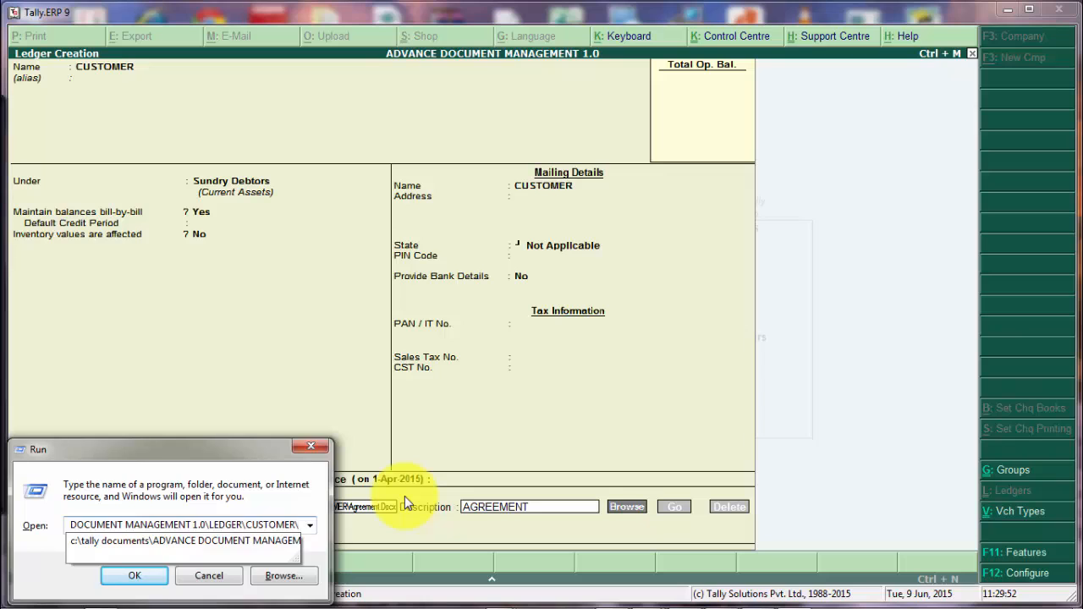
key(Return)
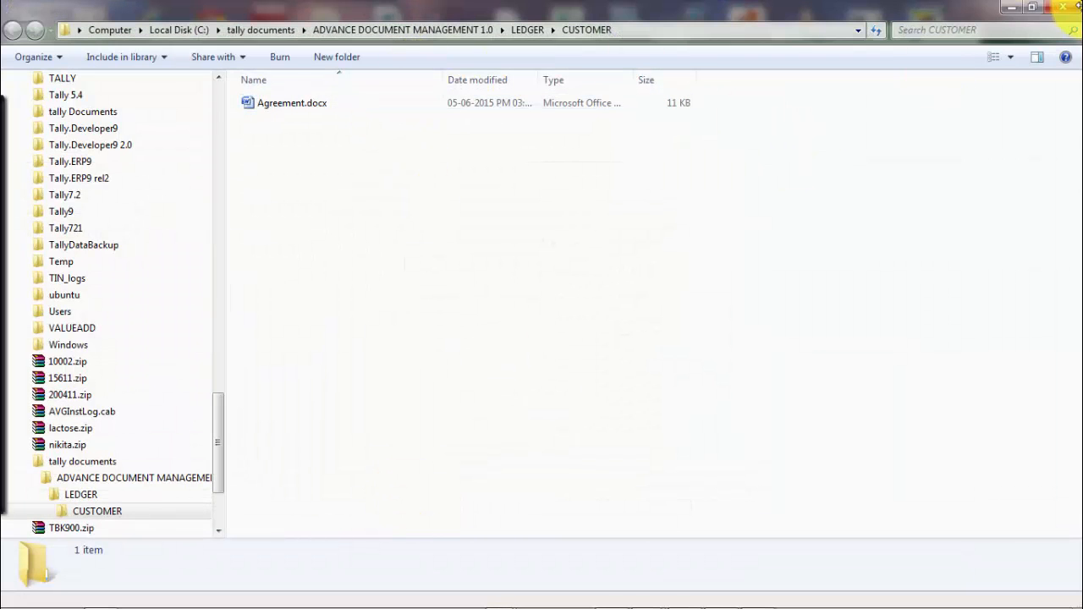
click(1012, 7)
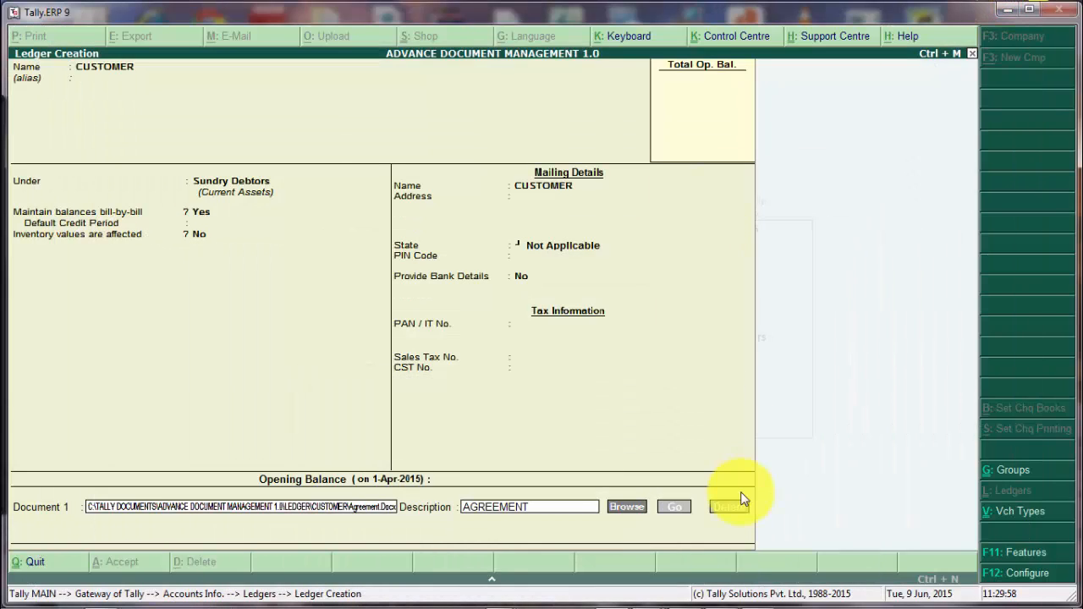
click(677, 507)
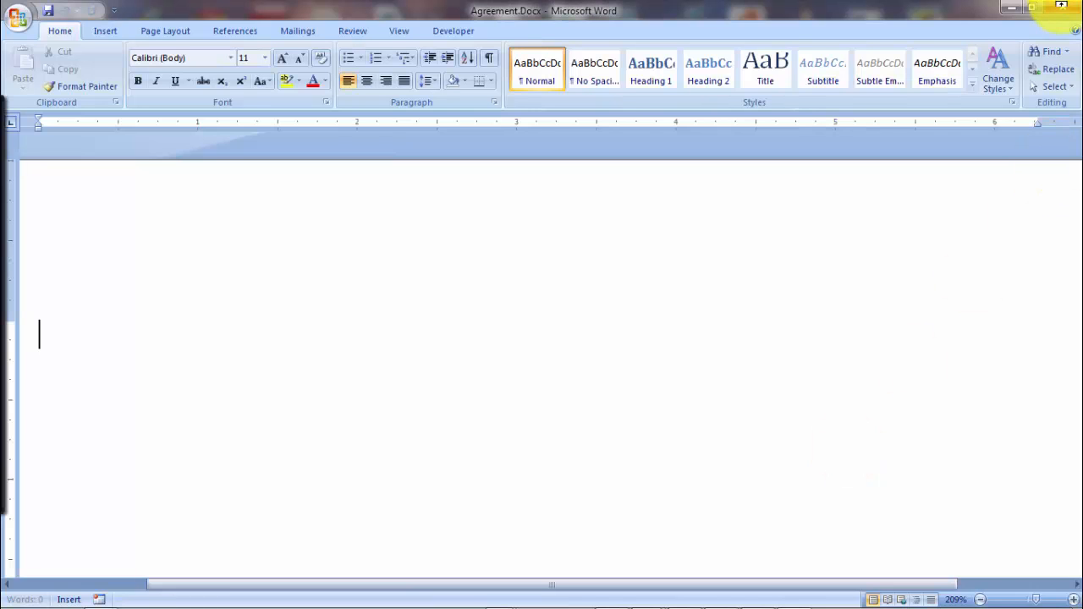
click(1065, 10)
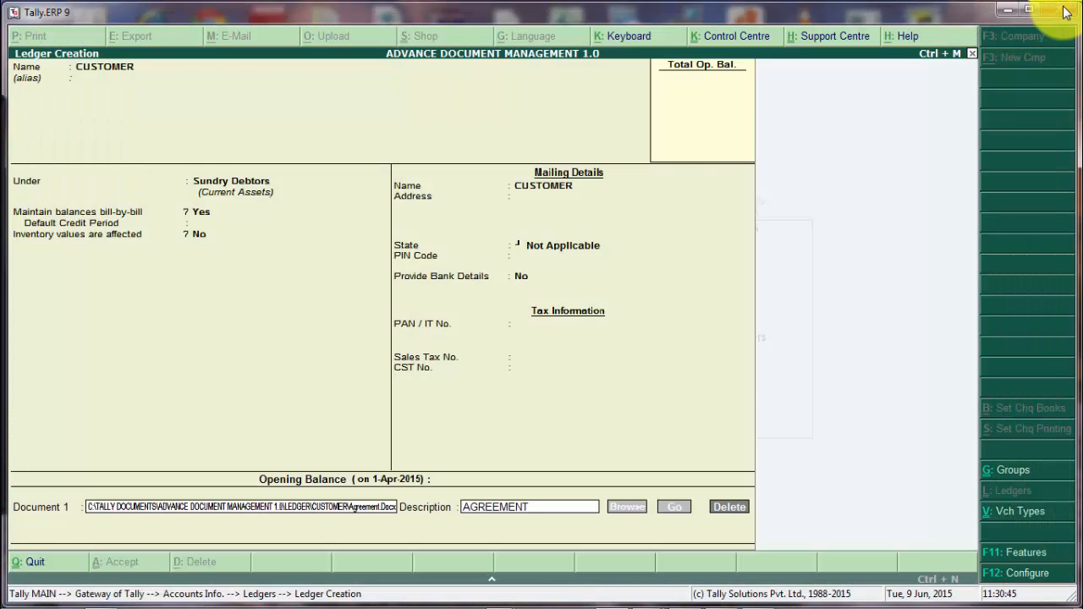
Add Document 2 described PAN CARD, attaching the PAN card JPG image.
text(PAN CARD)
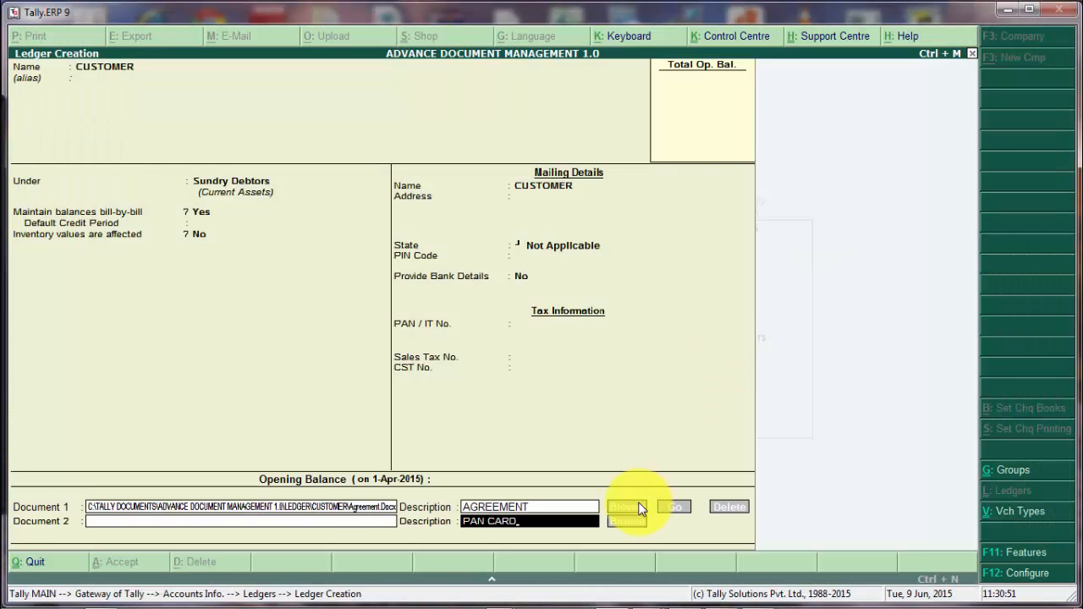
click(632, 523)
click(385, 160)
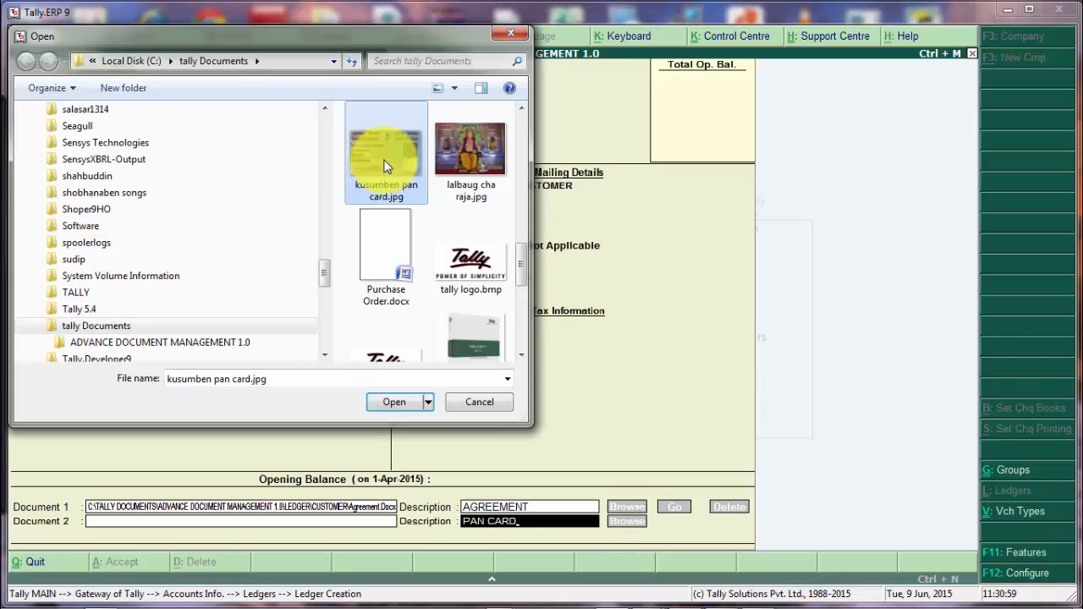
click(398, 402)
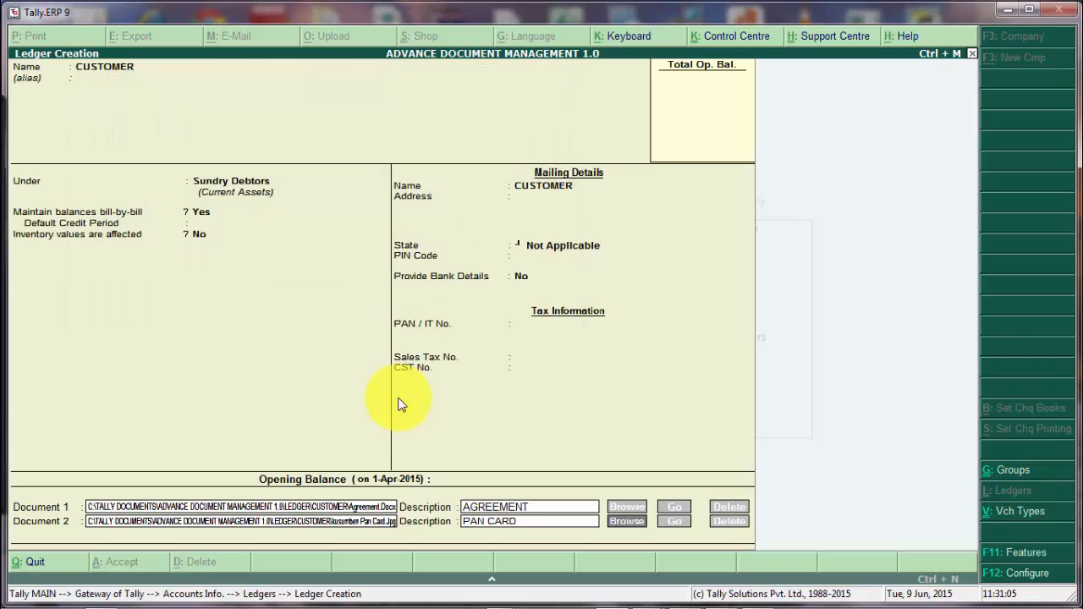
key(Return)
key(Return)
key(Return)
key(Return)
key(Return)
key(Return)
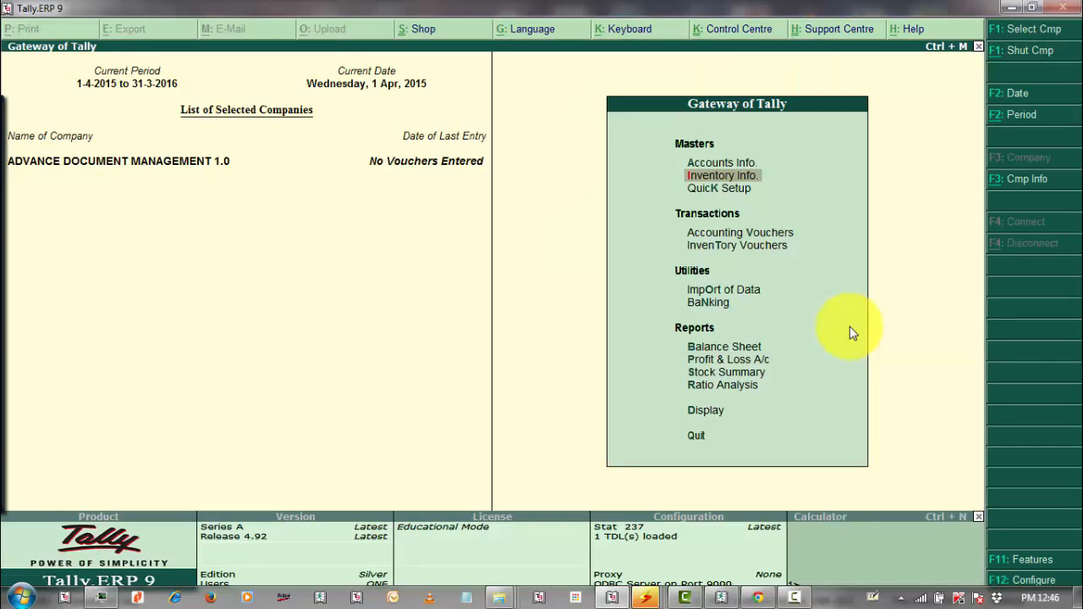
Create stock item TALLY.ERP9 SINGLE USER with the tally Package JPG as its image.
key(Return)
key(i)
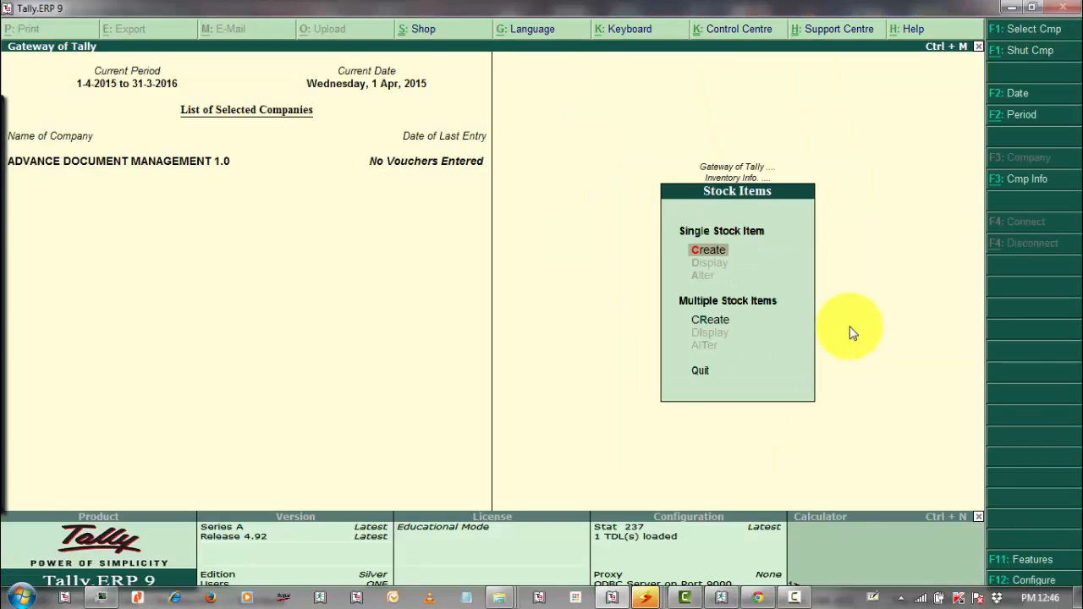
key(Return)
text(TALLY.)
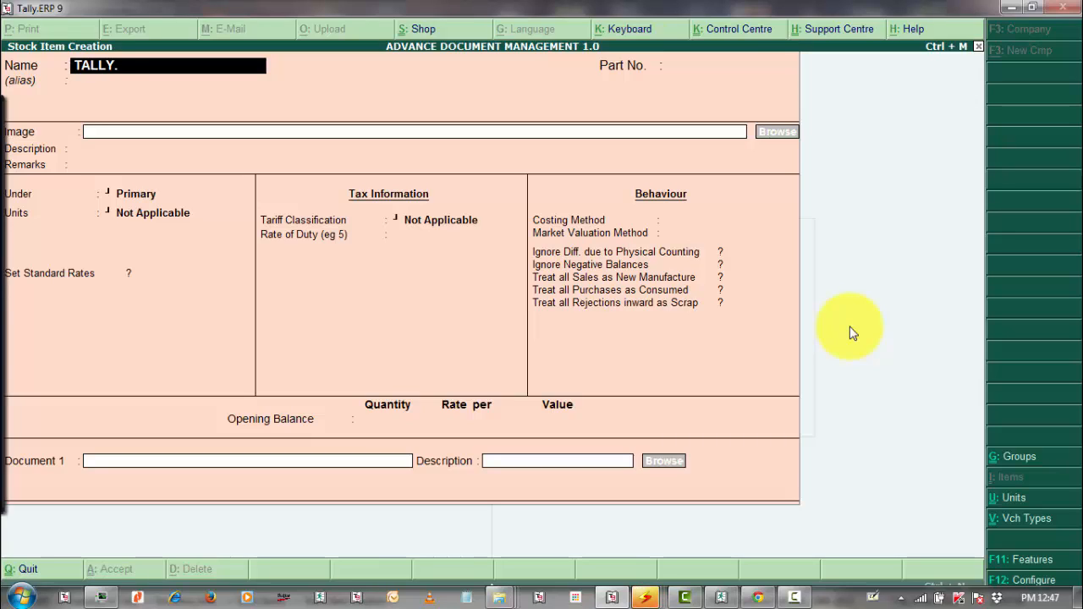
text(ERP9 SINGLE USER)
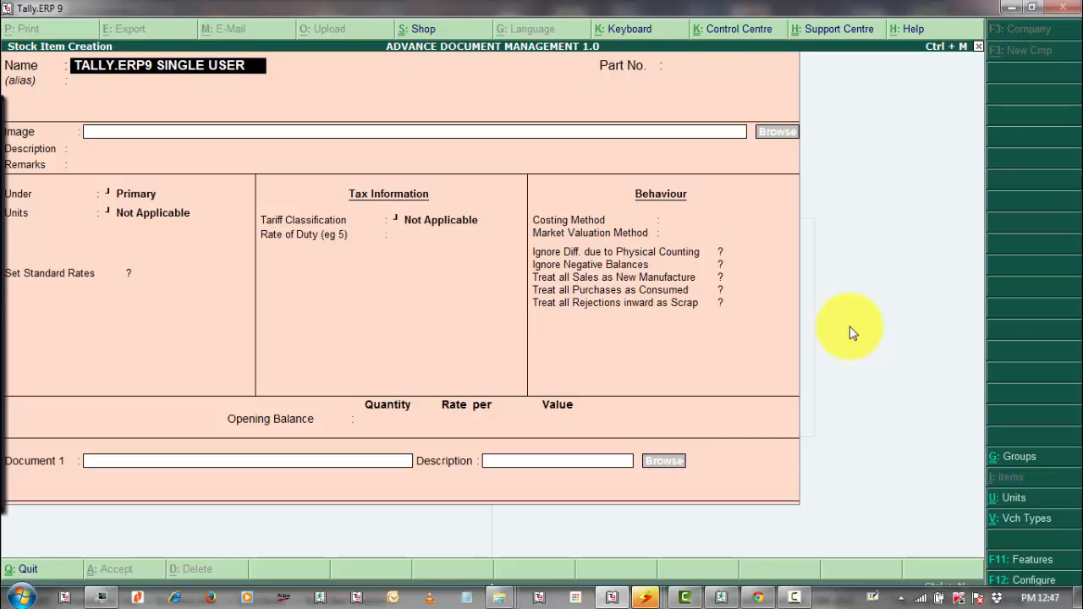
click(778, 134)
key(Down)
key(Down)
key(Down)
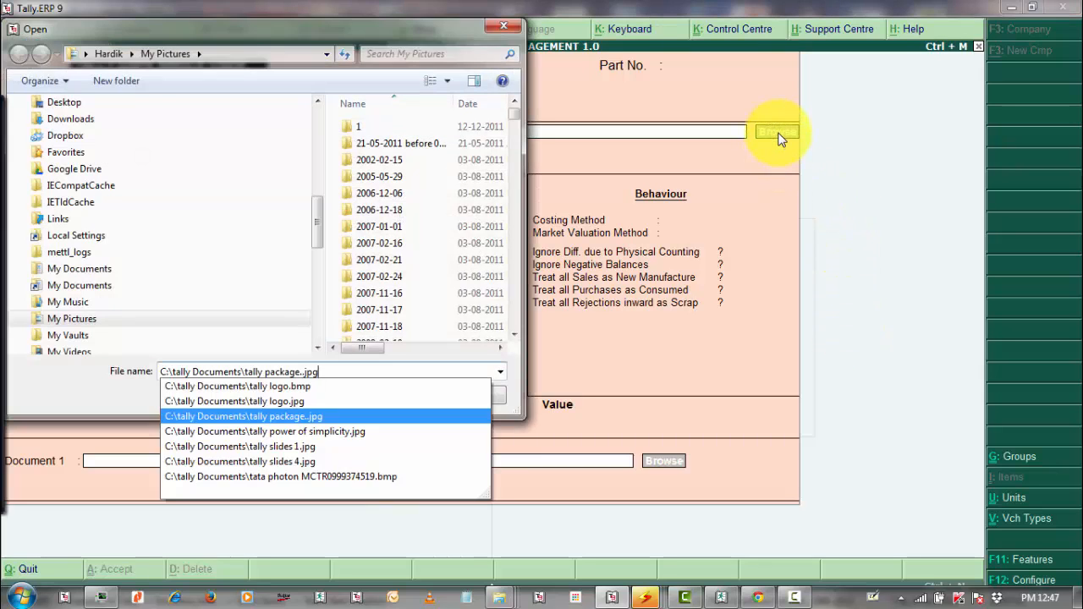
key(Return)
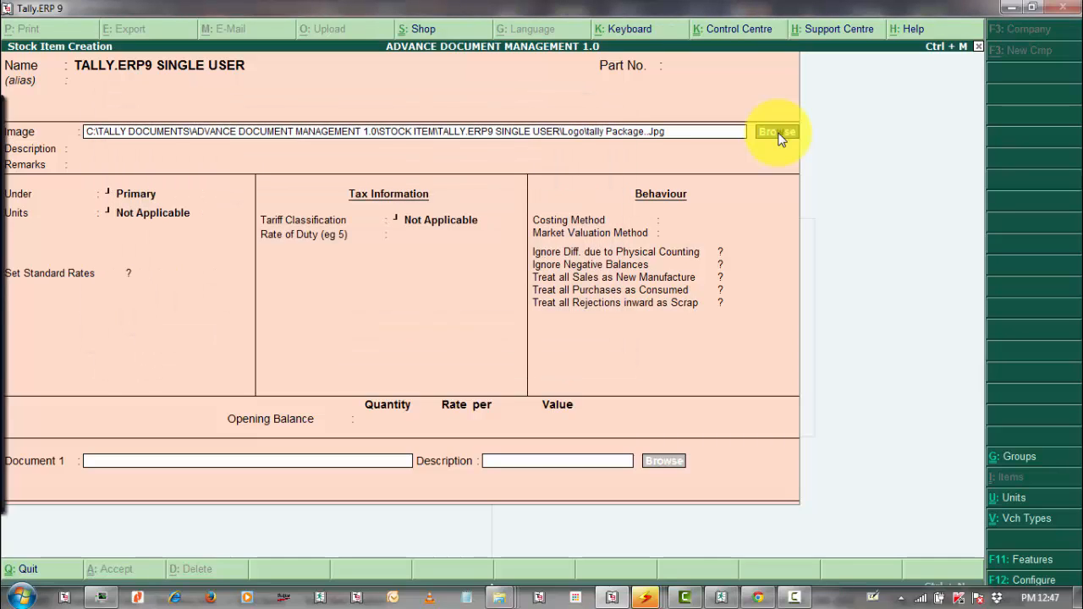
Place the item under Primary with units NO, accept the remaining defaults and save.
key(Return)
key(Return)
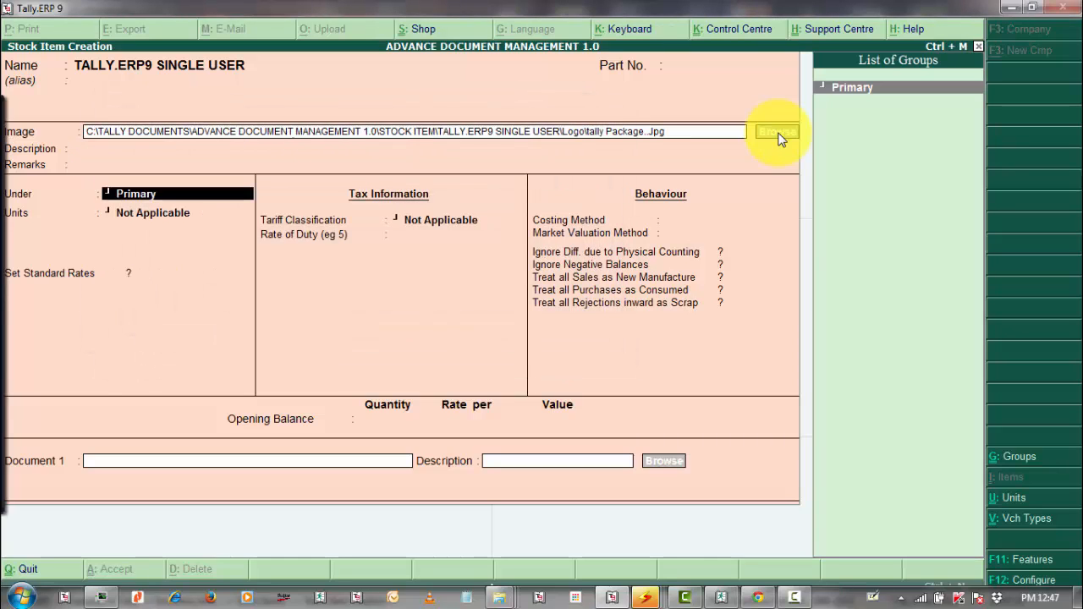
key(Return)
key(Down)
key(Return)
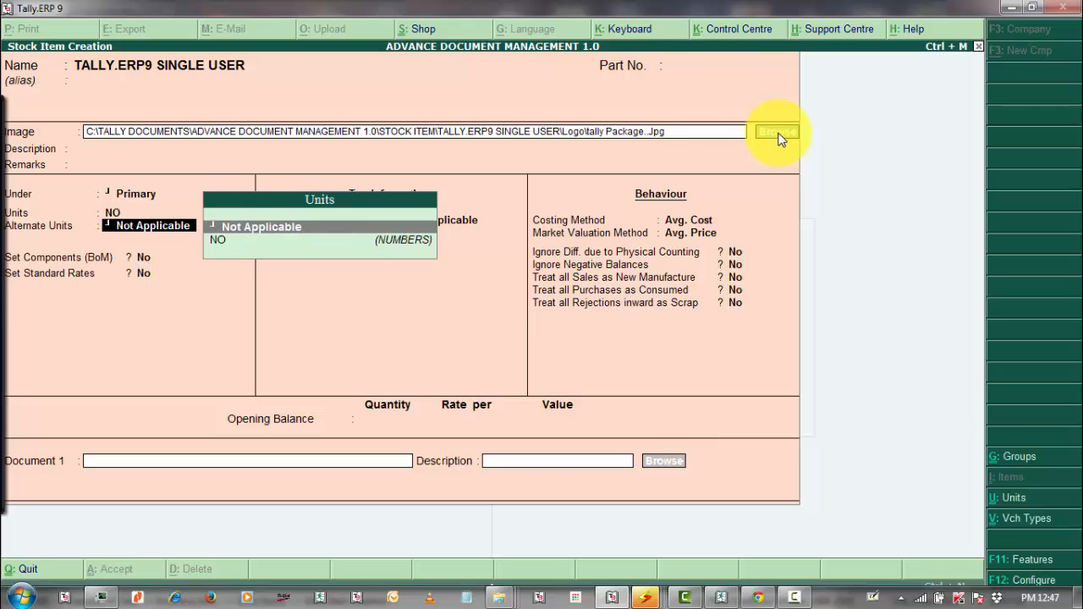
key(Return)
key(Return)
key(Return)
key(Return)
key(Return)
key(Return)
key(Return)
key(Return)
key(Return)
key(Return)
key(Return)
key(Return)
key(Return)
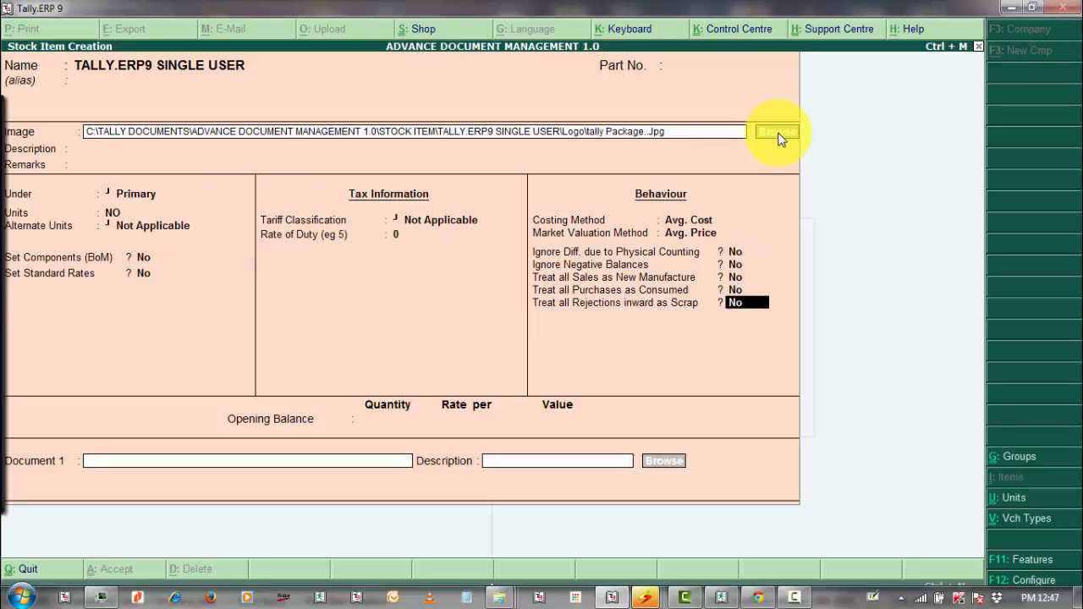
key(Return)
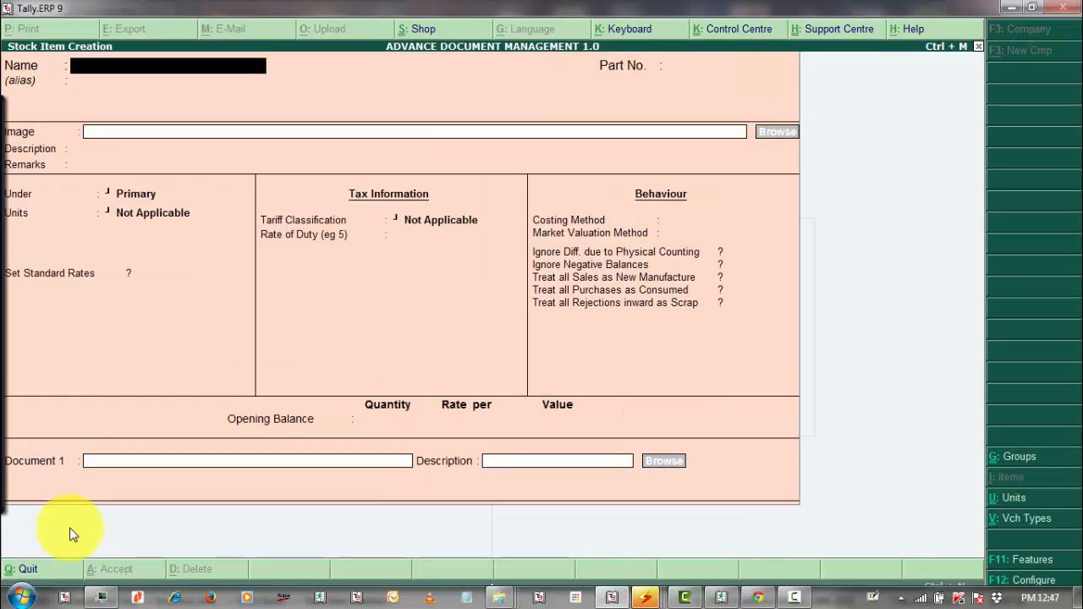
Create stock item OTG WITH MICRO USB CARD READER with $_12.JPG as its image.
text(OTG WITH MICRO USB CARD READER)
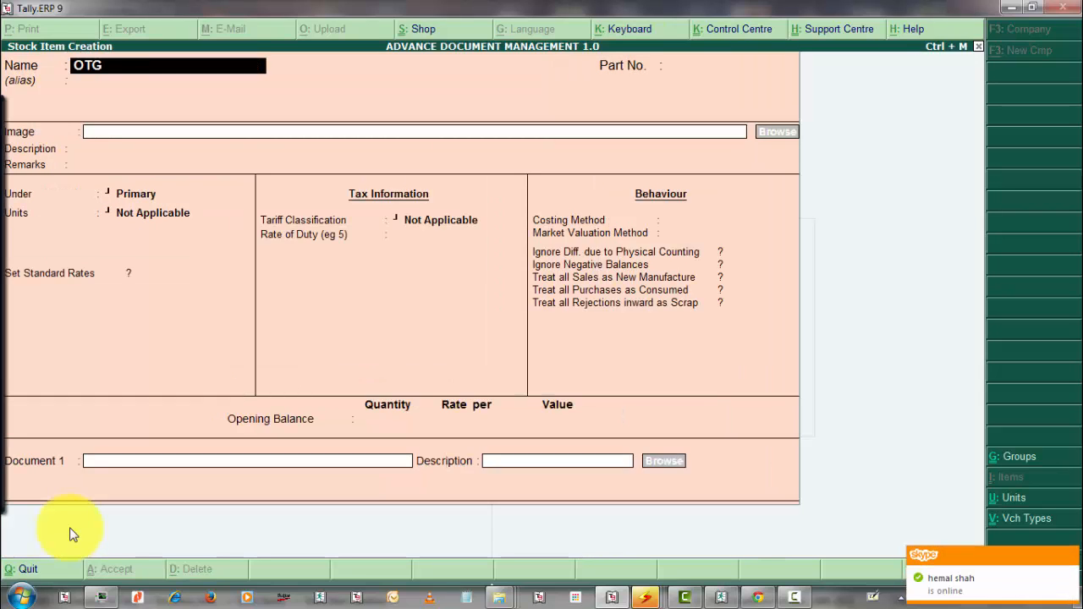
click(784, 131)
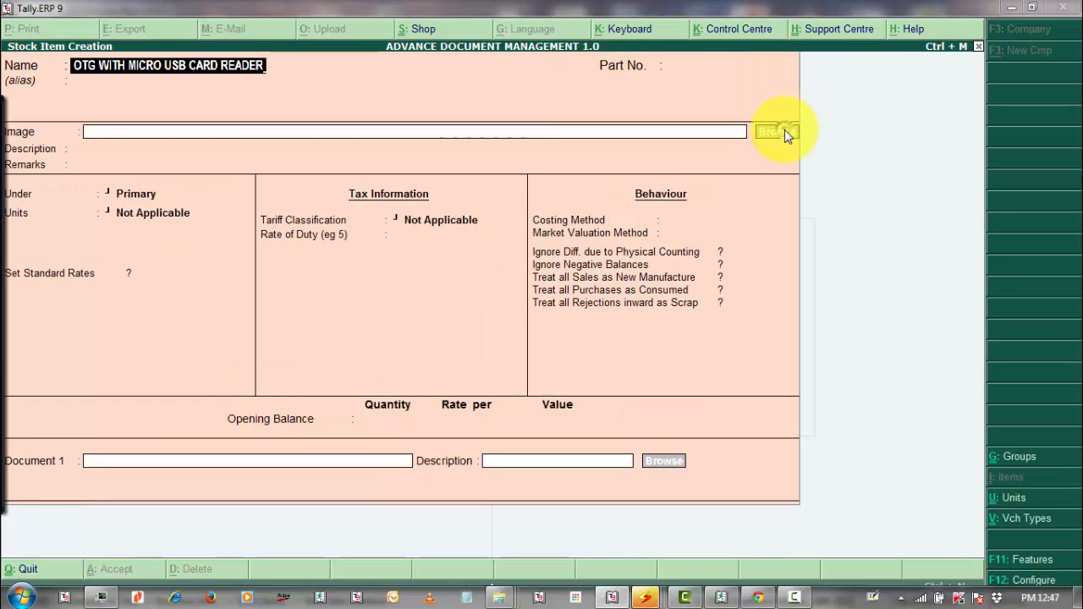
click(399, 337)
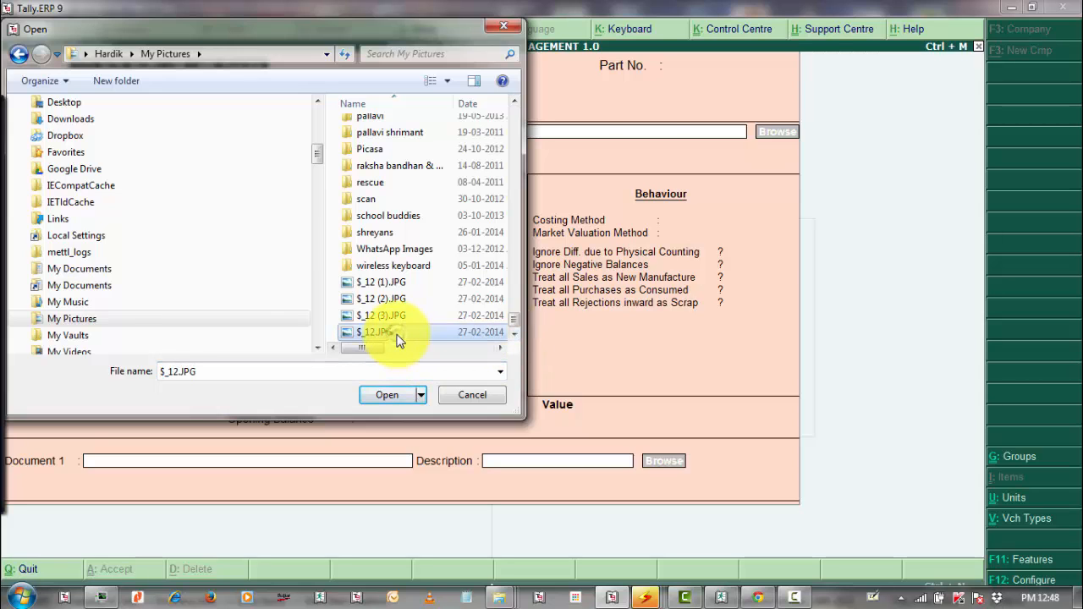
double_click(398, 335)
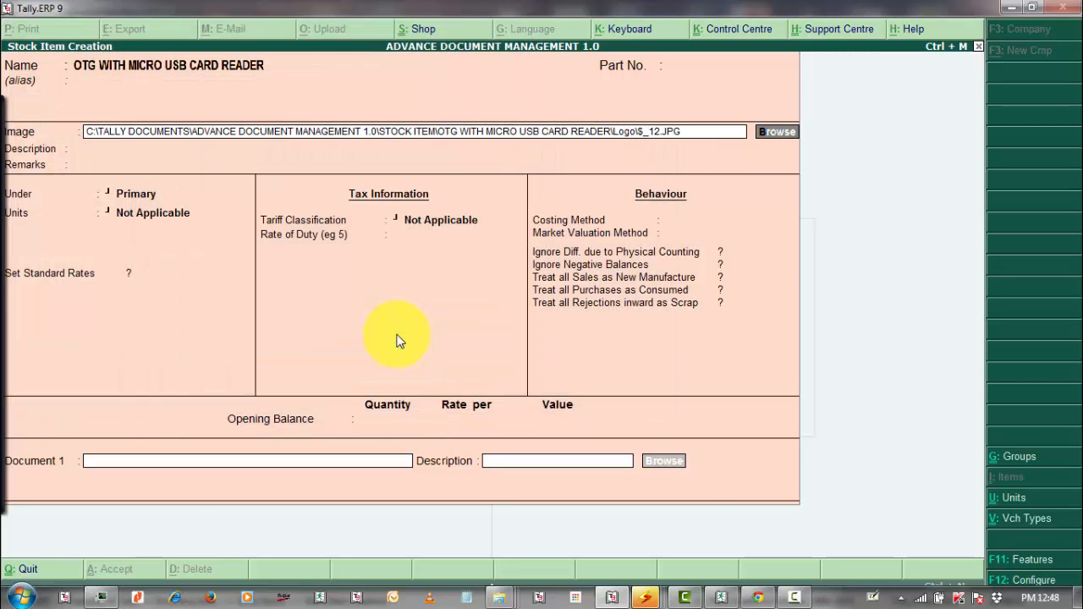
Attach $_12 (1).JPG and $_12 (2).JPG as Documents 1 and 2.
click(663, 465)
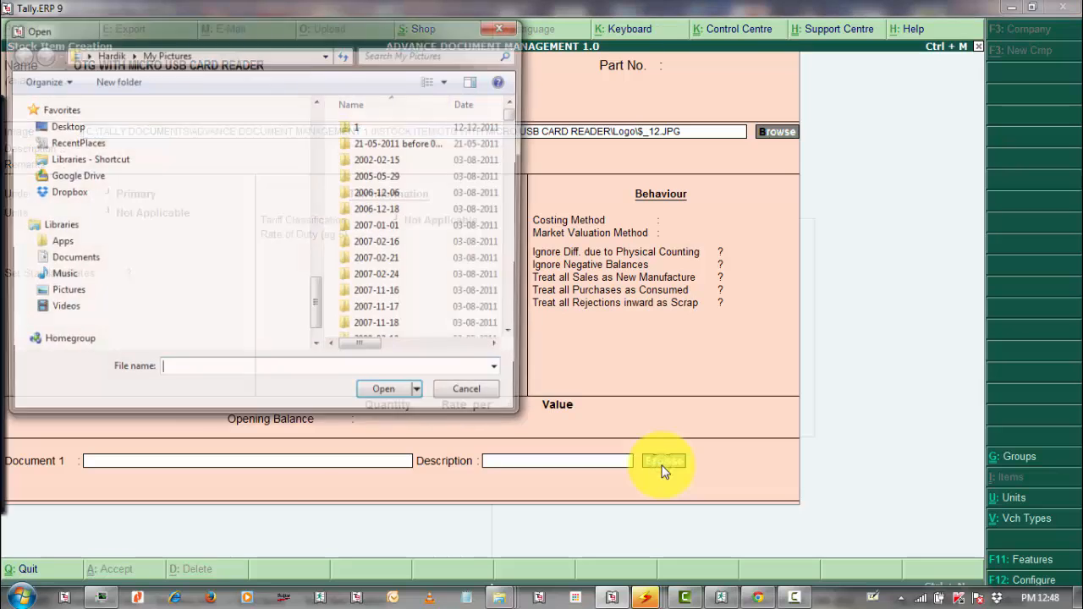
text($)
key(Down)
key(Return)
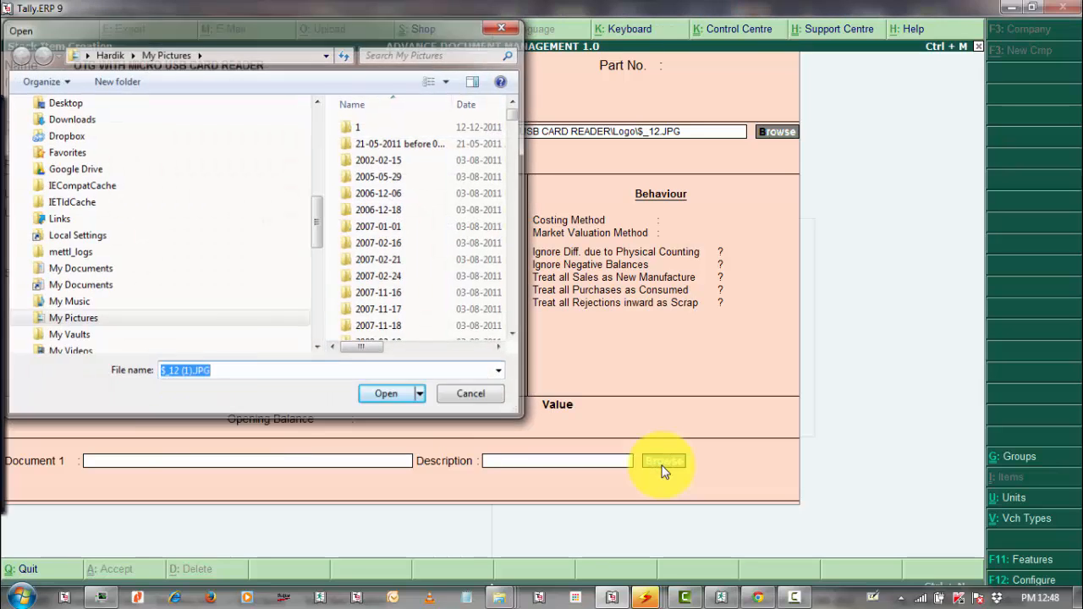
key(Return)
key(Return)
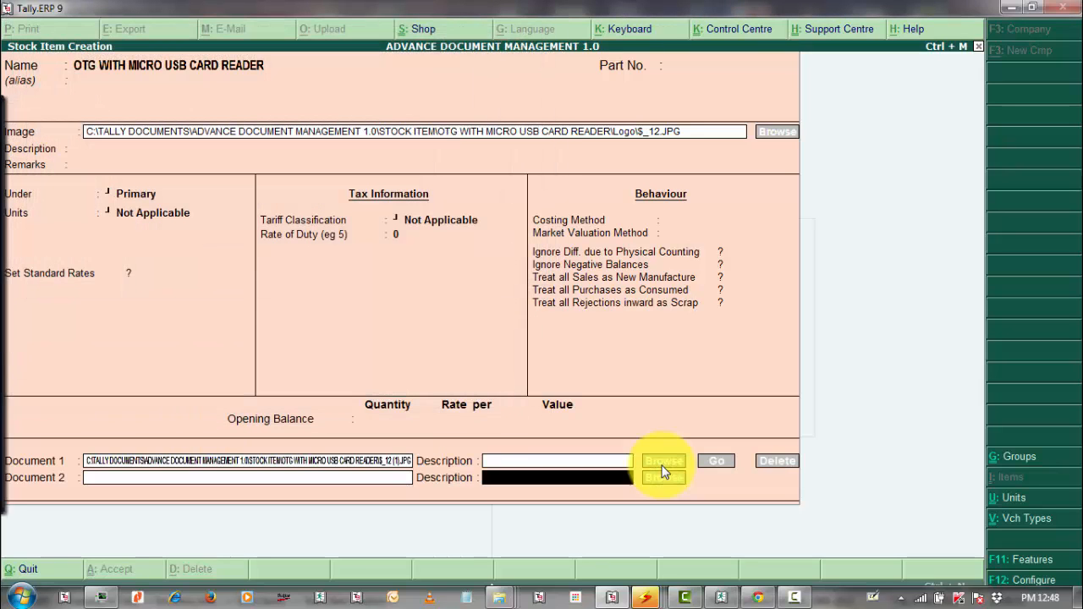
click(668, 479)
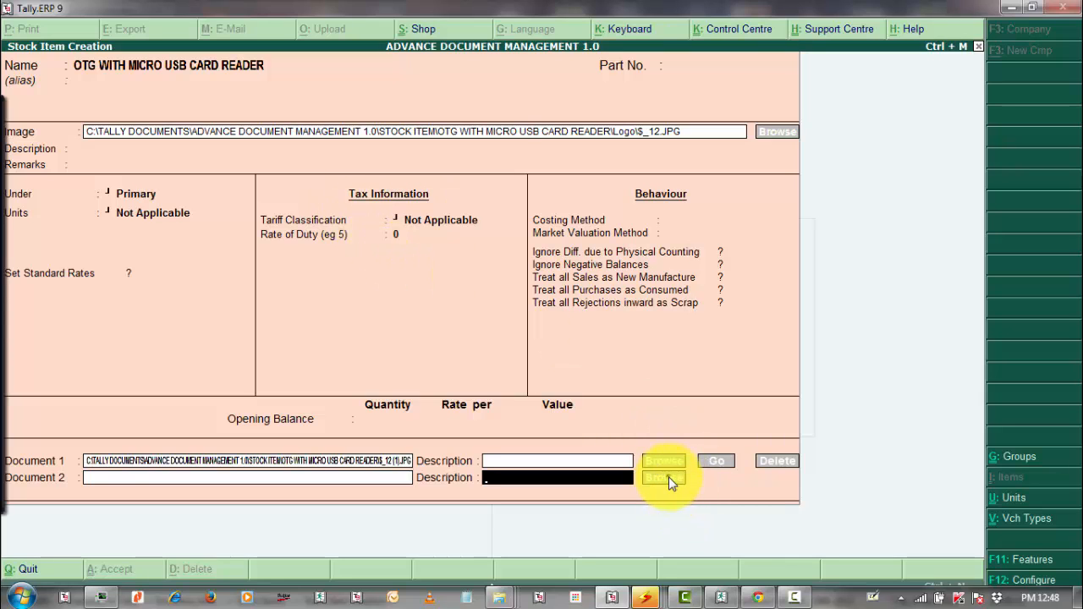
text($)
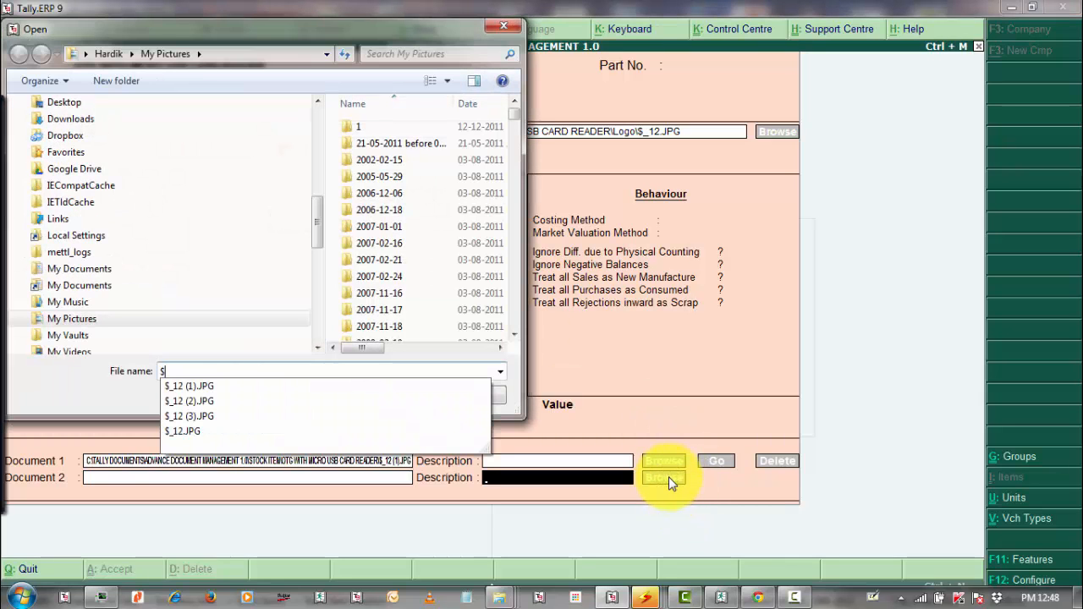
key(Down)
key(Down)
key(Return)
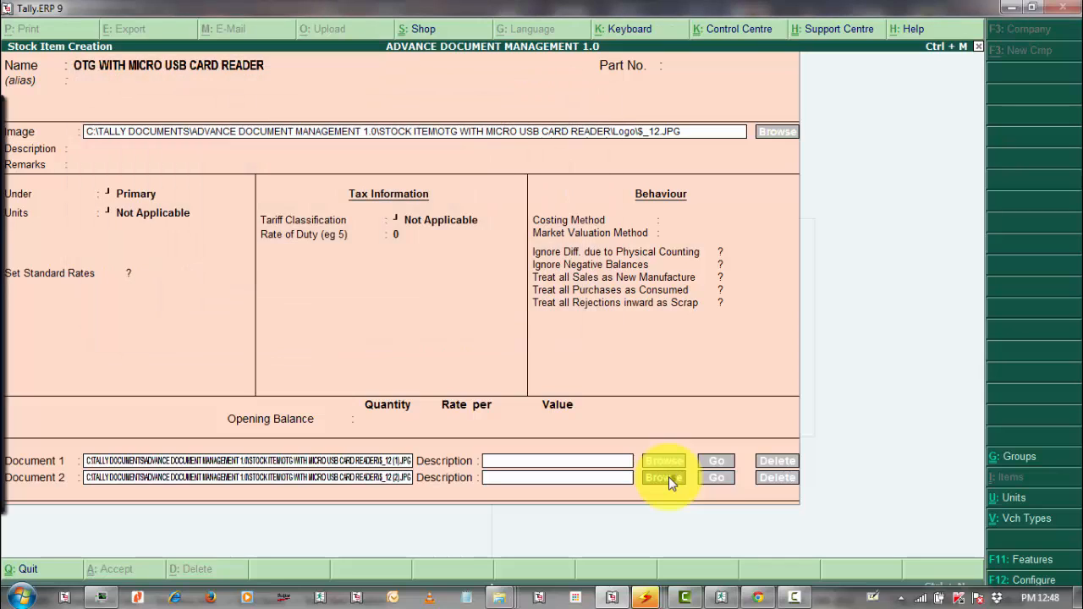
key(Return)
key(Return)
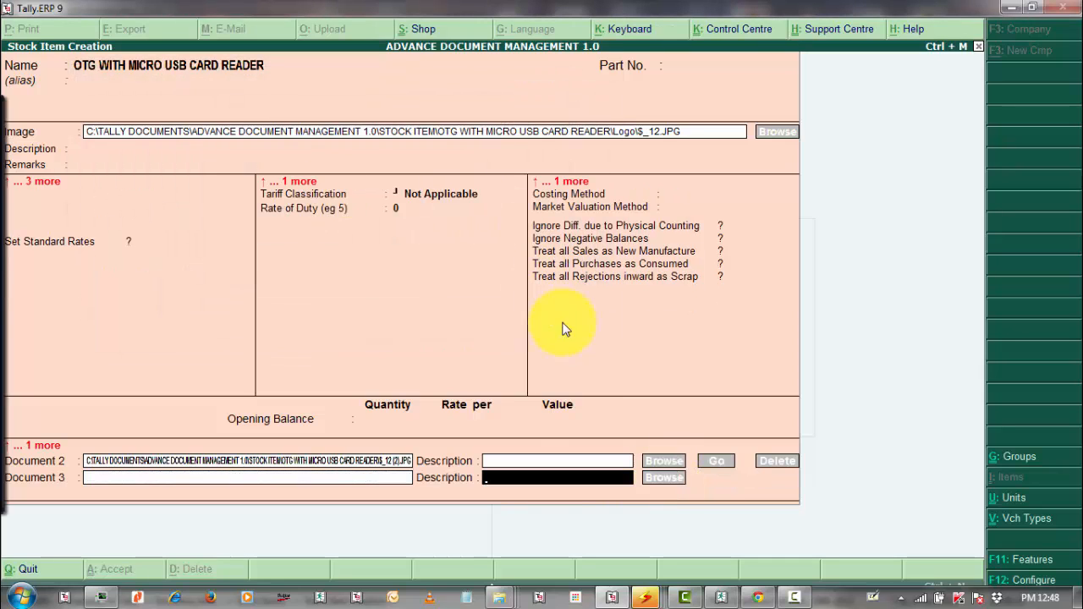
Attach $_12 (3).JPG as Document 3 and save the stock item.
click(650, 482)
text($)
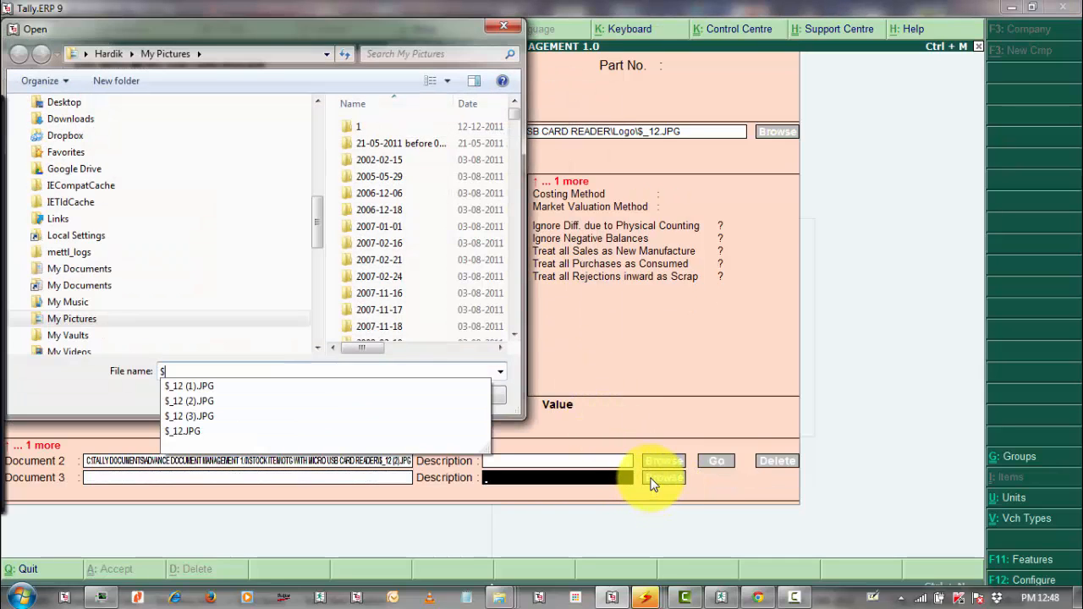
key(Down)
key(Down)
key(Down)
key(Return)
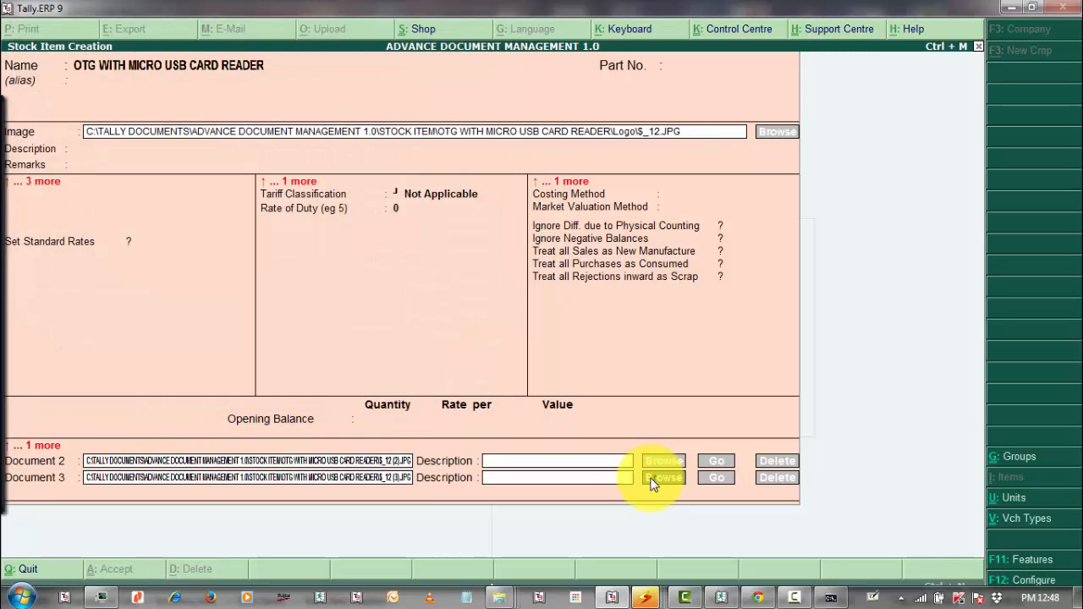
key(Return)
key(Return)
key(Return)
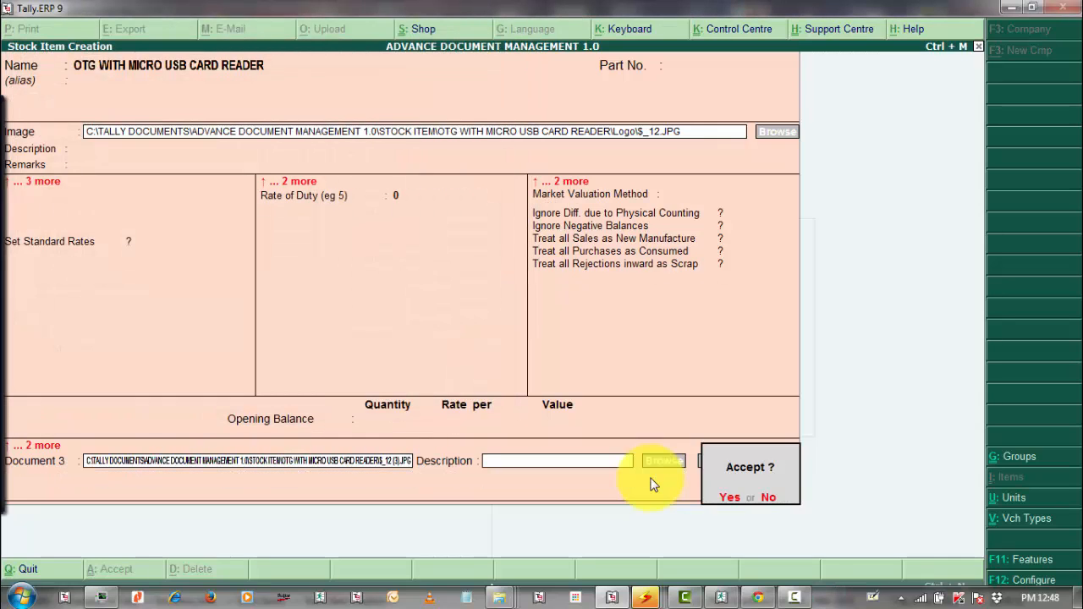
key(Return)
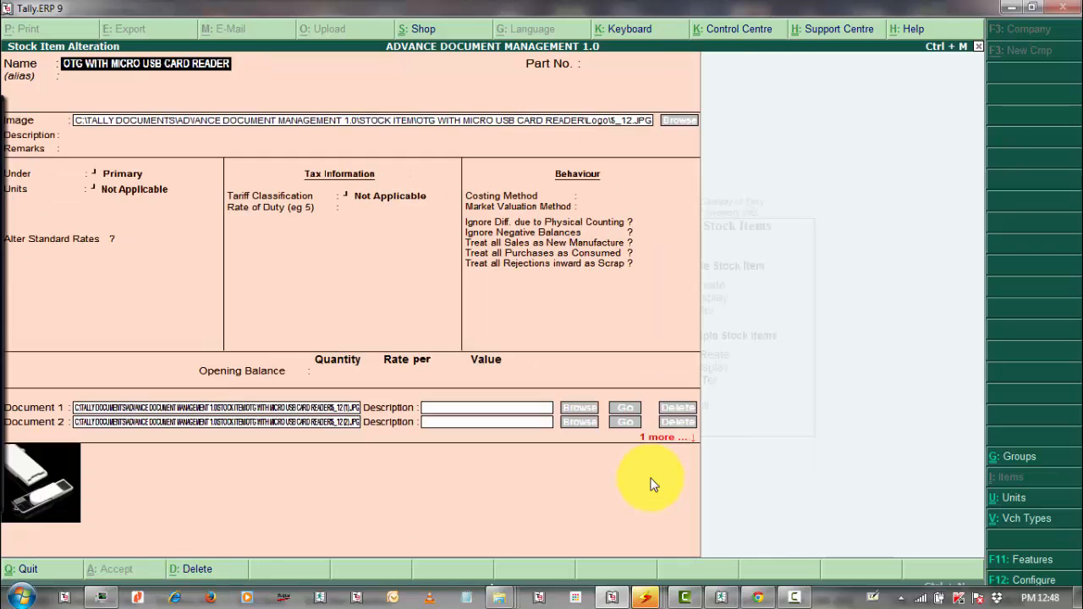
key(Escape)
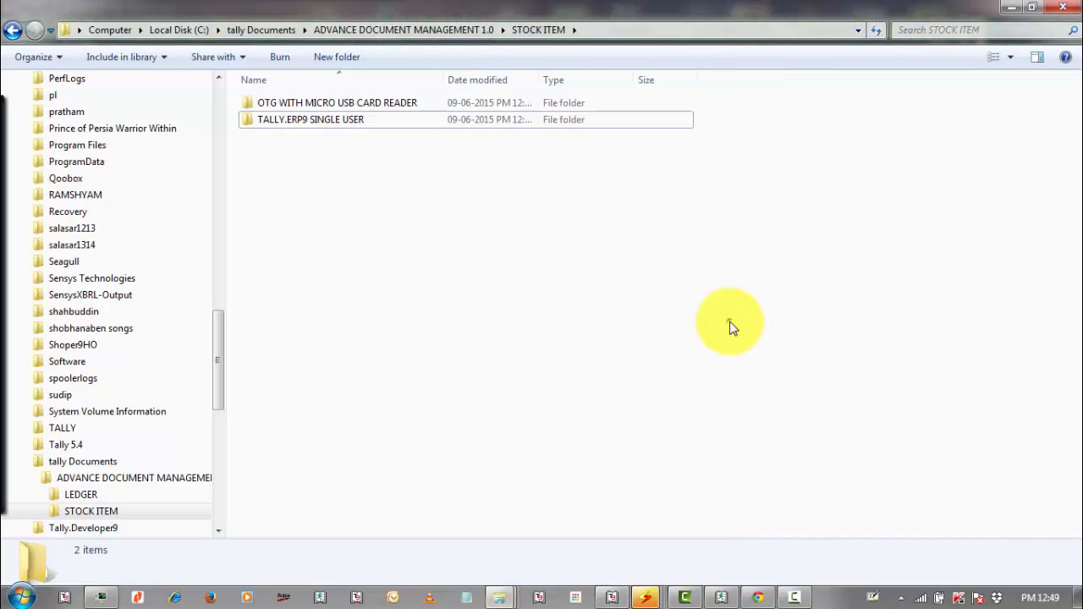
Preview tally package..jpg in the TALLY.ERP9 SINGLE USER Logo folder, then close it.
key(BackSpace)
key(Return)
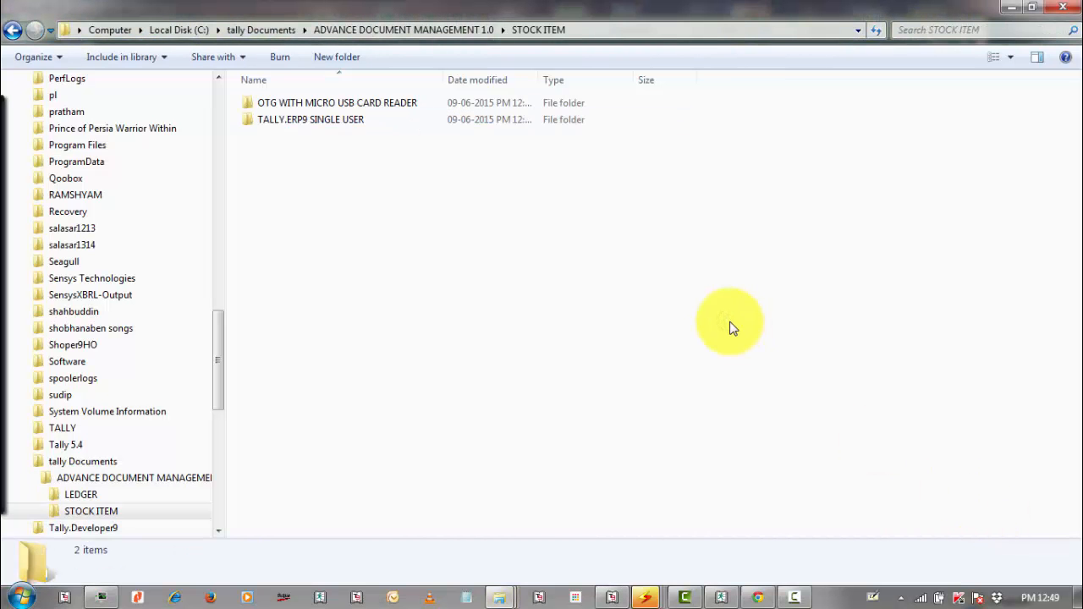
key(Down)
key(Return)
key(Down)
key(Return)
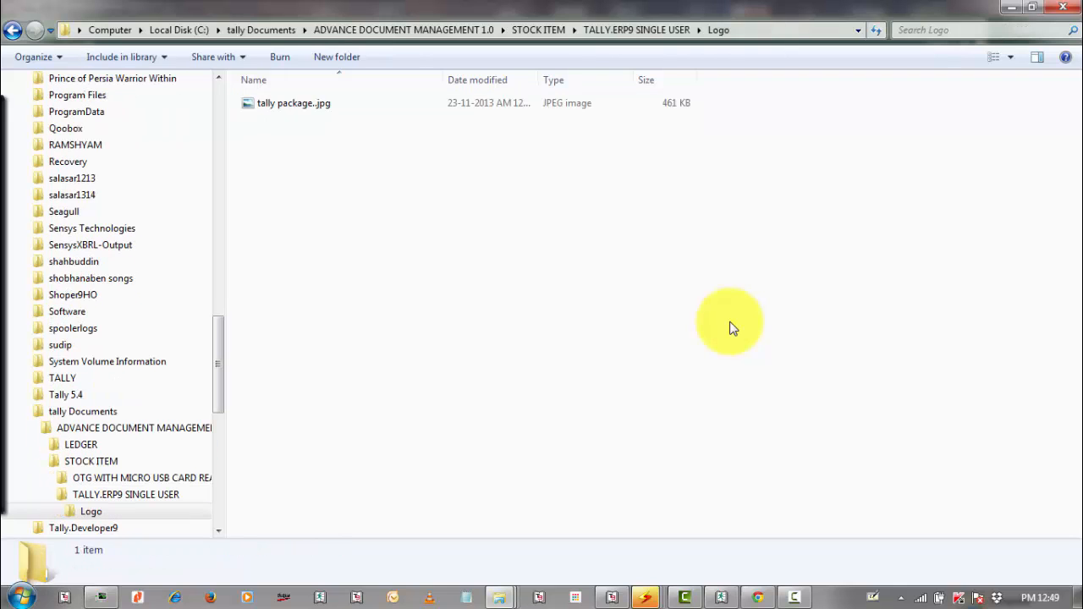
key(Down)
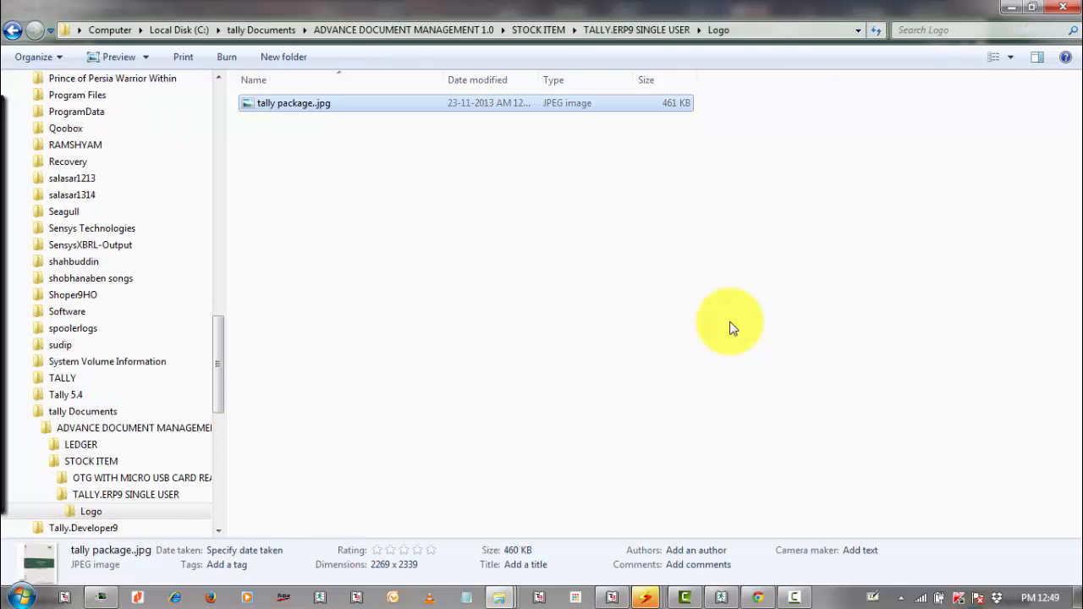
key(Return)
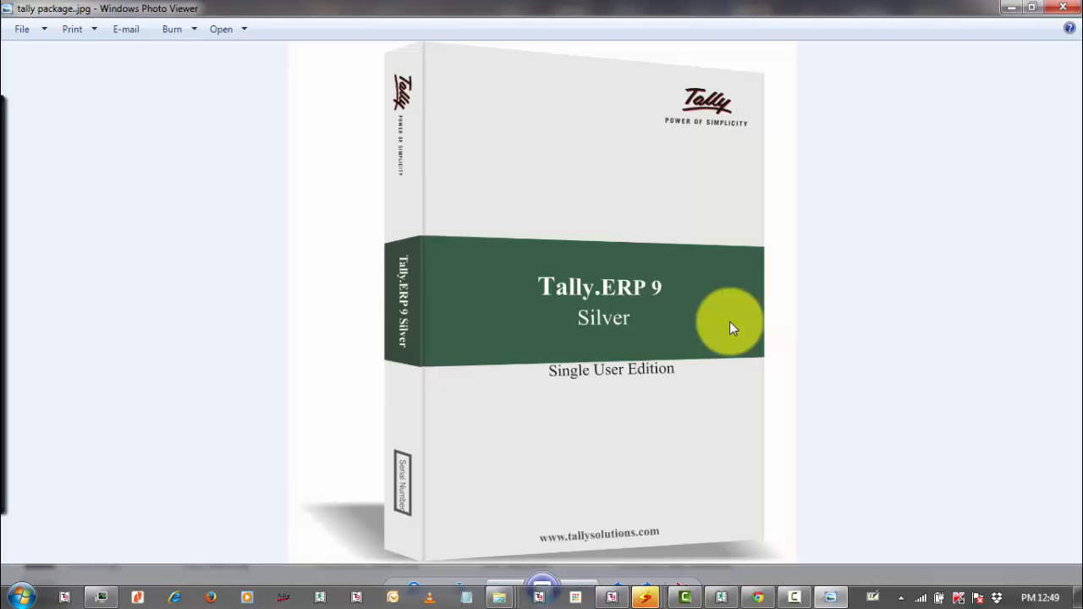
key(alt+F4)
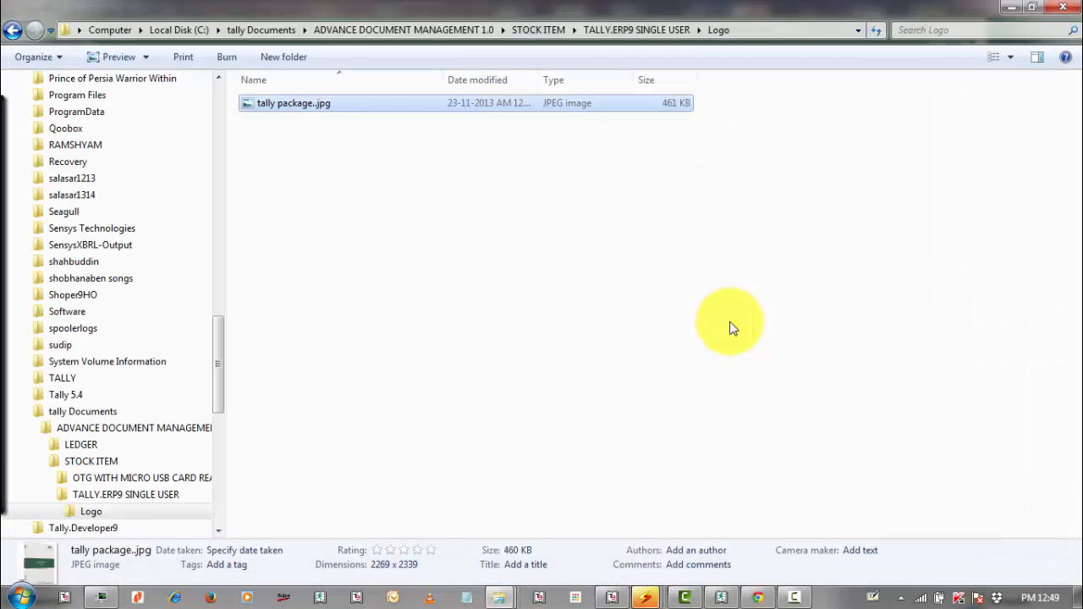
Open the OTG WITH MICRO USB CARD READER Logo folder showing $_12.JPG.
key(BackSpace)
key(BackSpace)
key(Up)
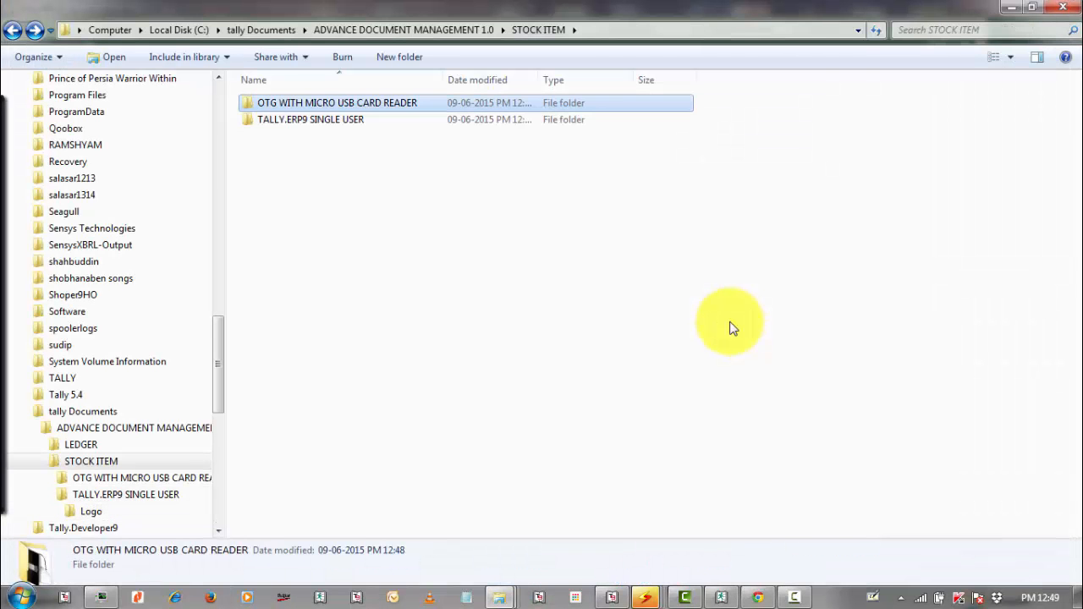
key(Return)
key(Down)
key(Up)
key(Return)
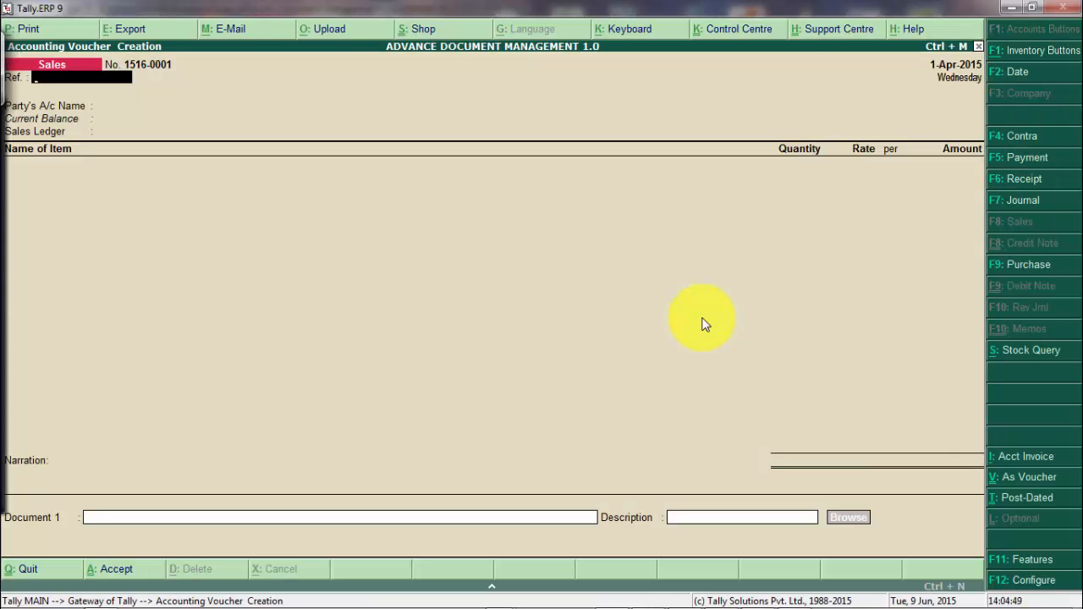
Select CUSTOMER as the party account and SALES as the sales ledger.
key(Return)
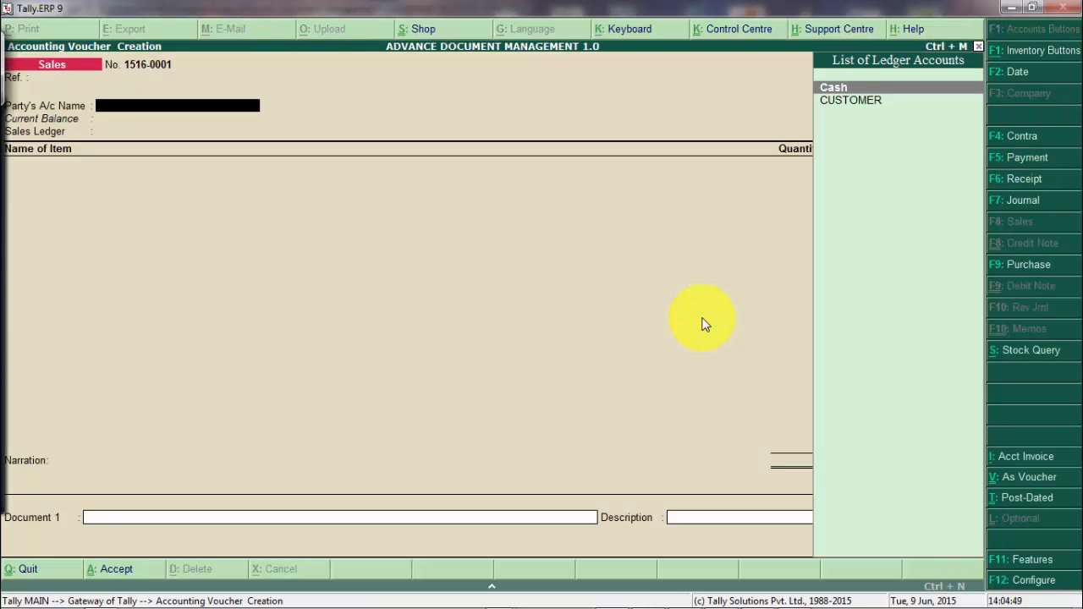
key(Down)
key(Return)
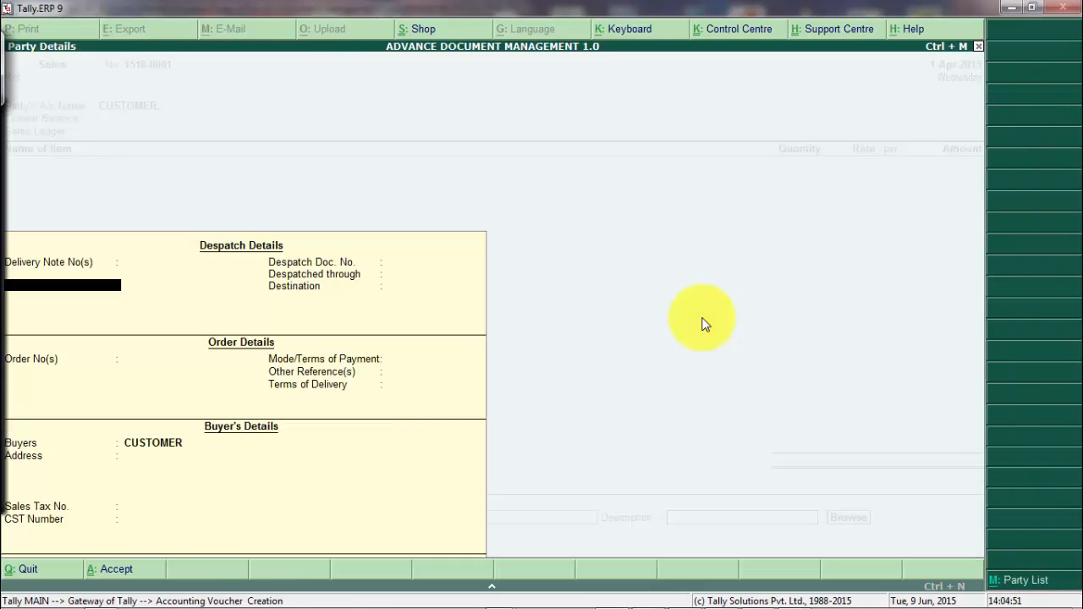
key(ctrl+a)
key(Return)
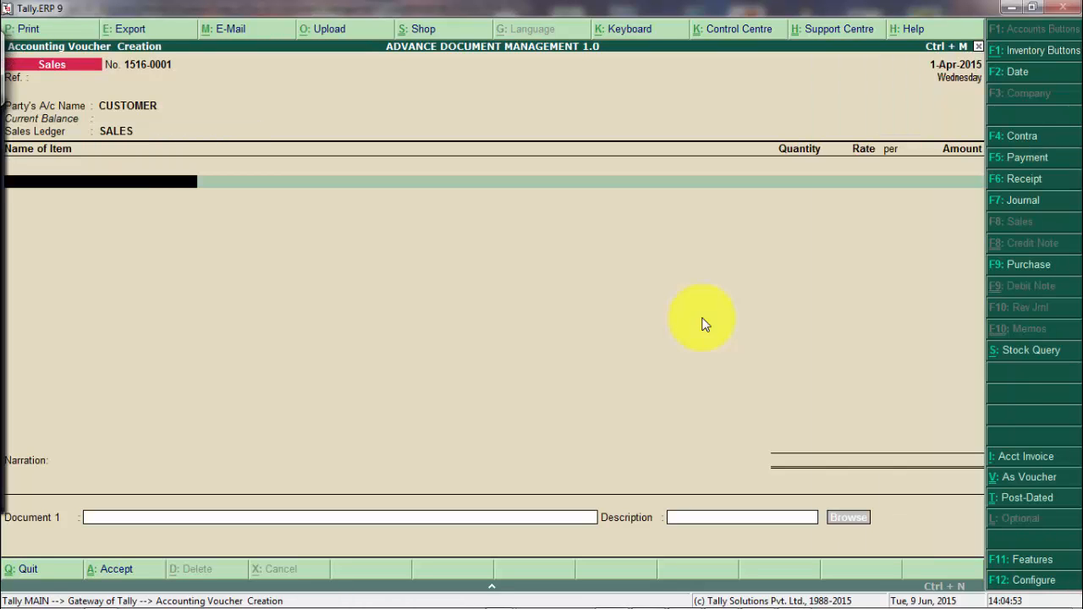
Add TALLY.ERP9 SINGLE USER, quantity 1 at rate 18,000.
key(Down)
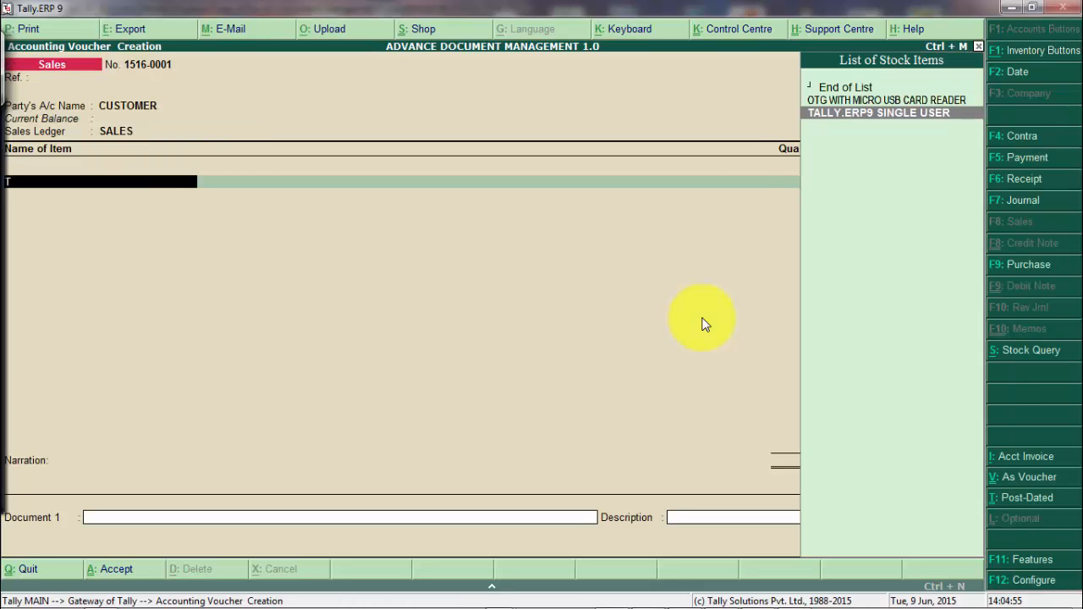
key(Return)
text(1)
key(Return)
key(Return)
text(18000)
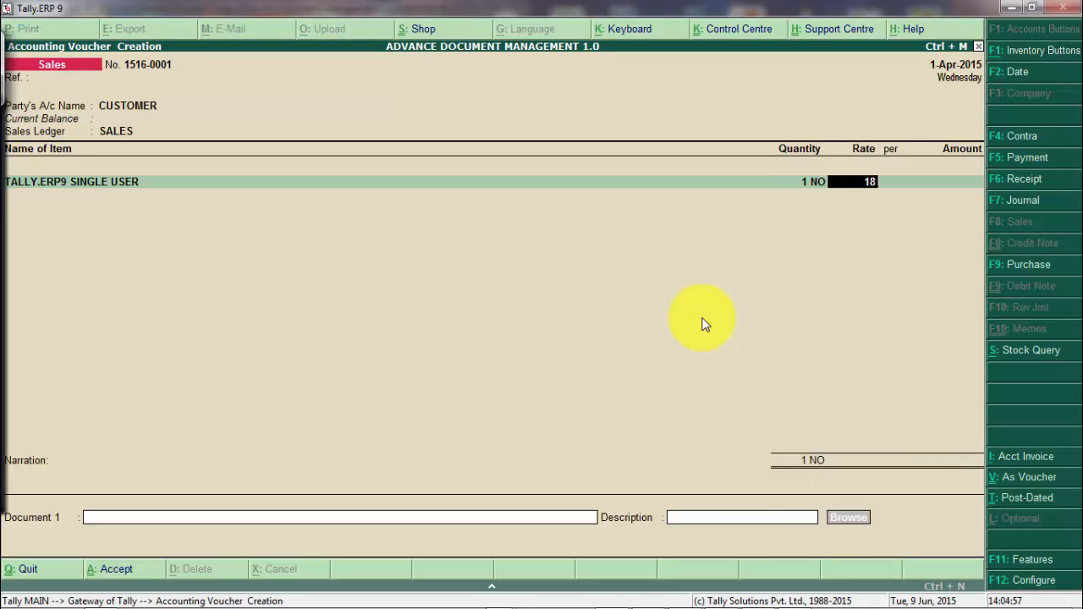
key(Return)
Add OTG WITH MICRO USB CARD READER, quantity 1 at rate 400.
key(Return)
key(Return)
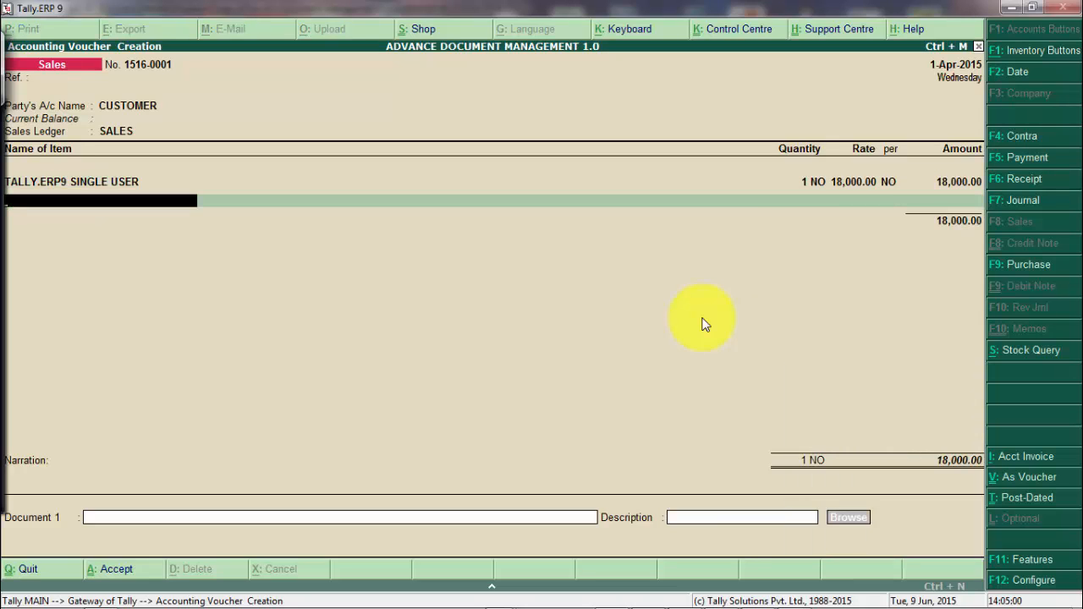
key(Return)
text(1)
key(Return)
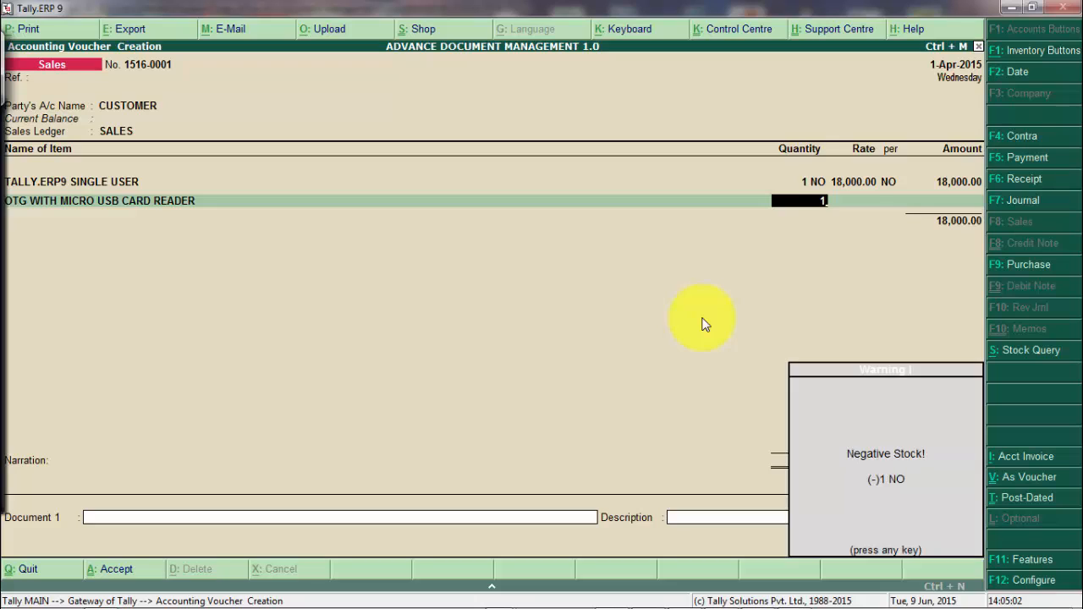
key(Return)
text(400)
key(Return)
key(Return)
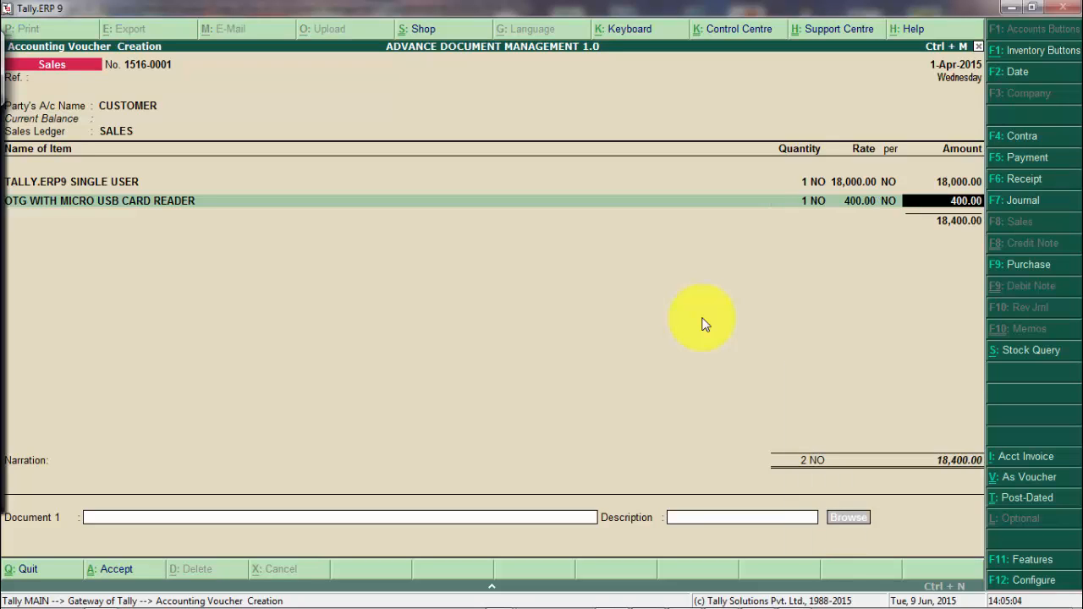
key(Return)
key(Return)
key(Return)
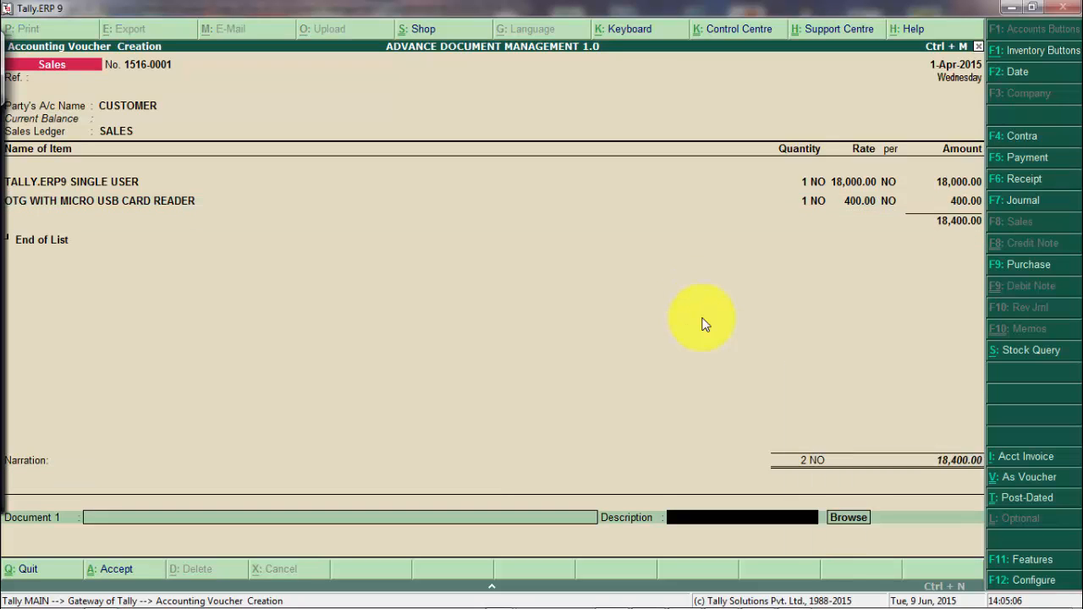
Attach Purchase Order.docx and Agreement.docx as documents 1 and 2, then accept the voucher.
text(Purchase Order)
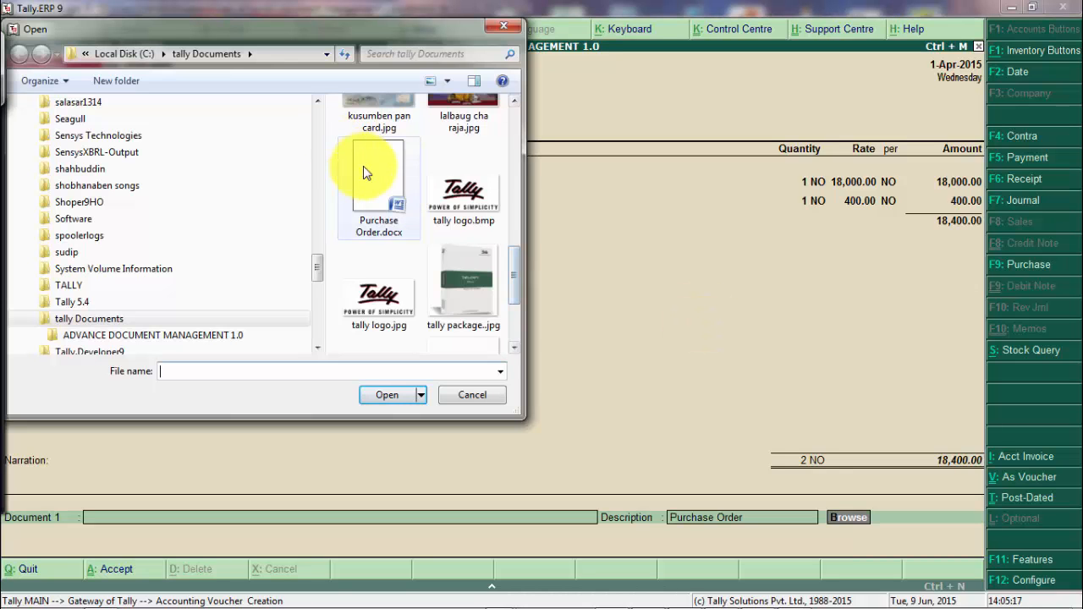
double_click(364, 168)
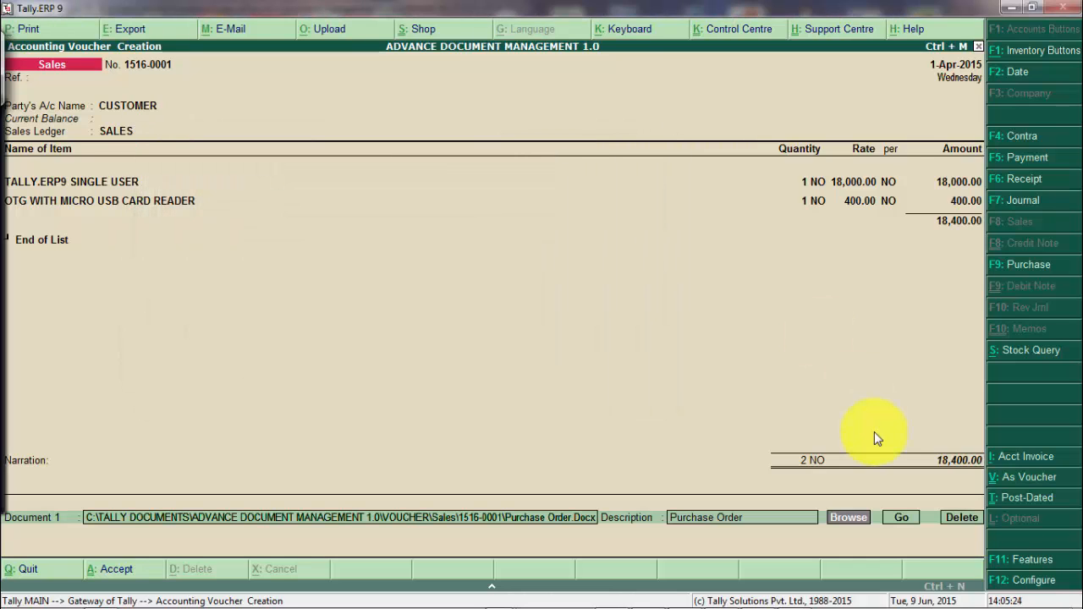
key(Return)
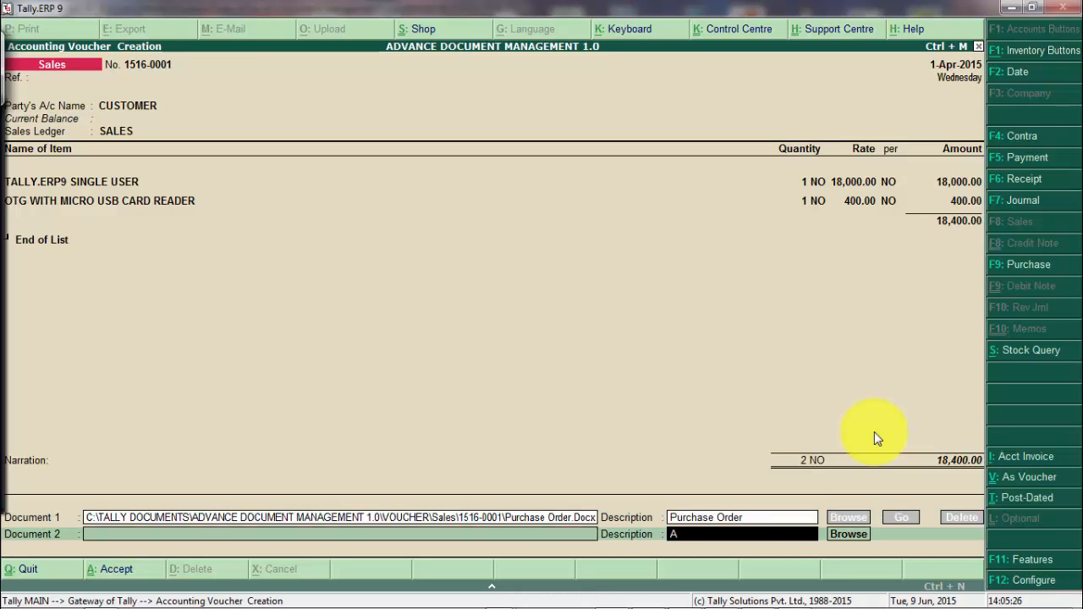
text(Agreement)
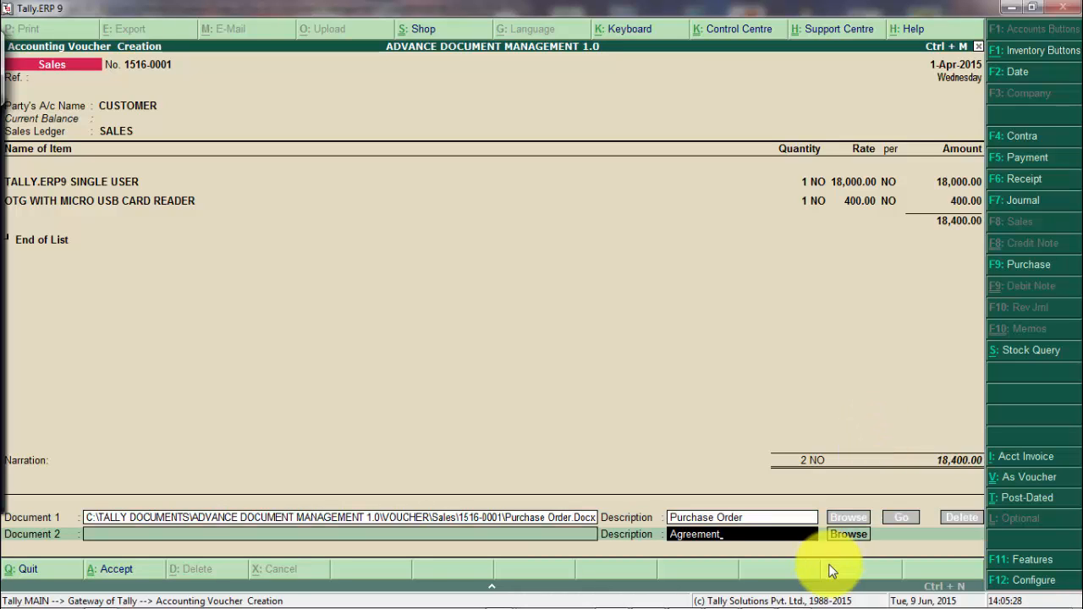
click(845, 536)
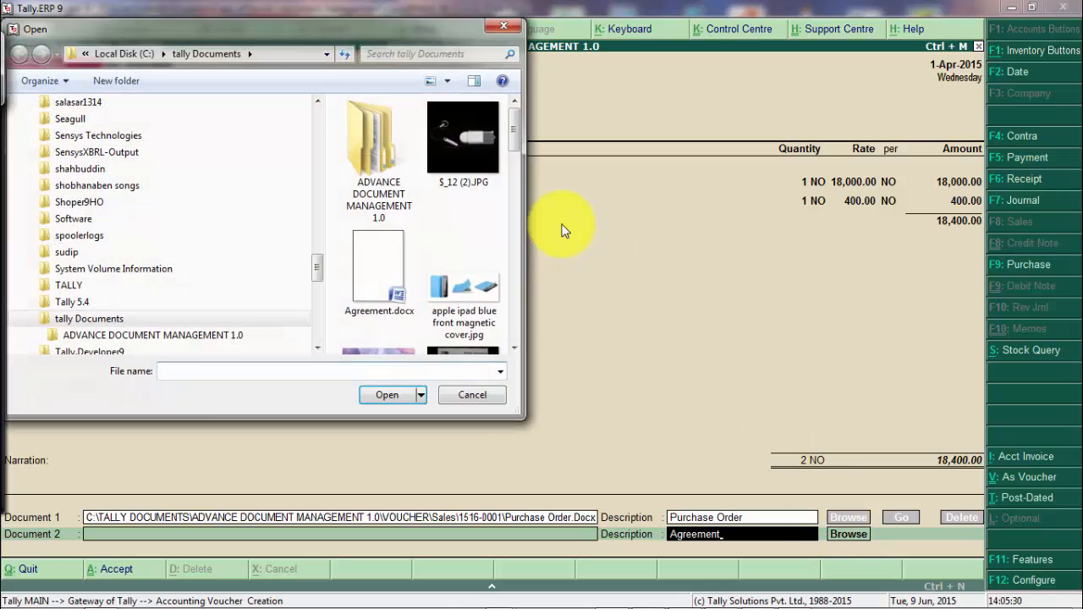
double_click(399, 259)
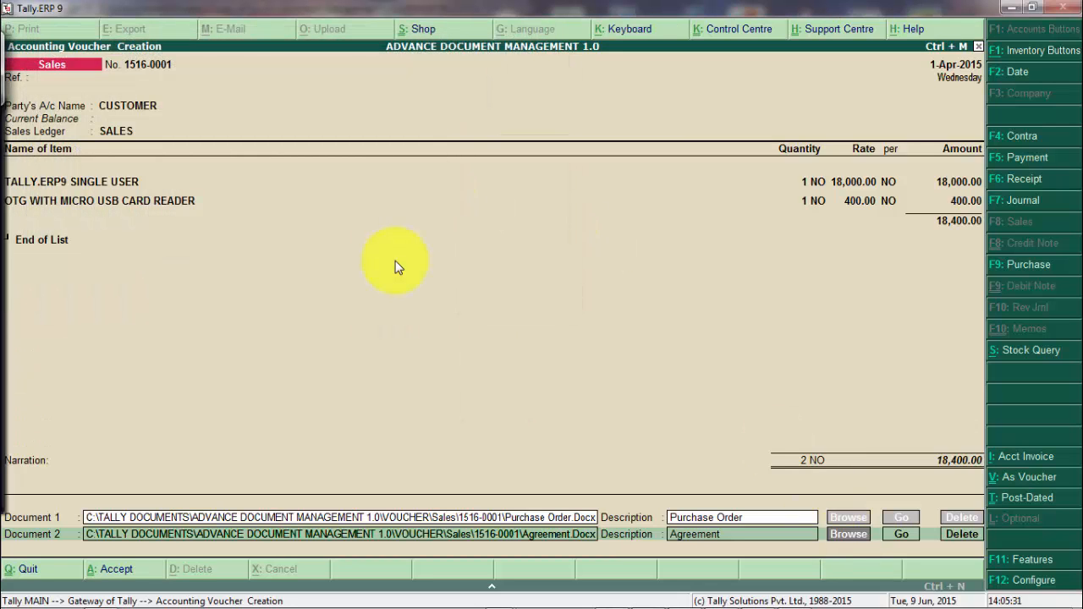
key(Tab)
key(Tab)
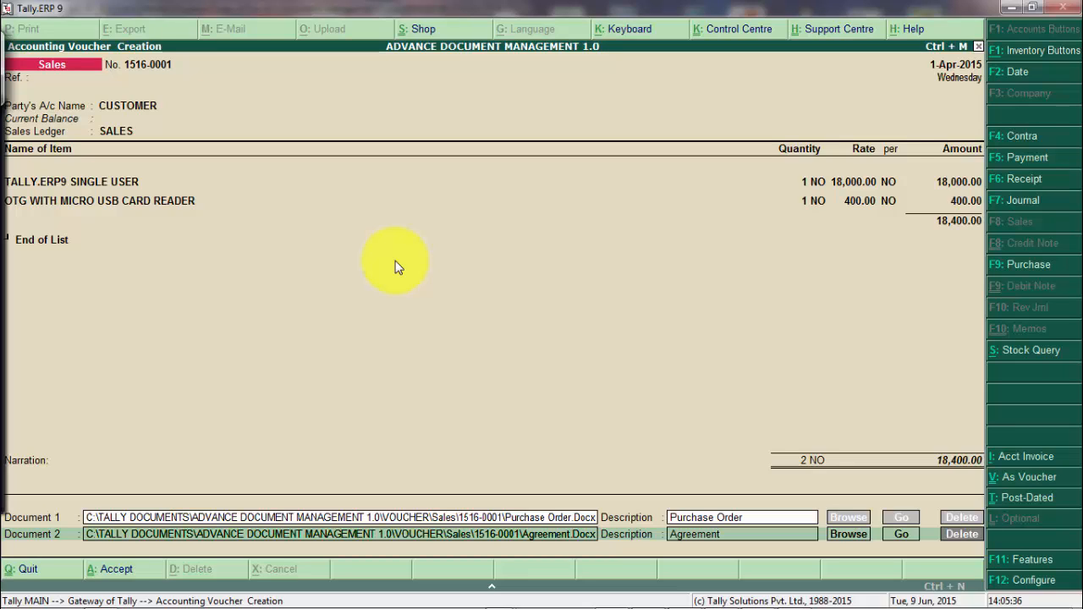
key(Tab)
key(Tab)
Save the voucher, reopen 1516-0001 and export it to zipOutput.zip with both attachments.
key(ctrl+a)
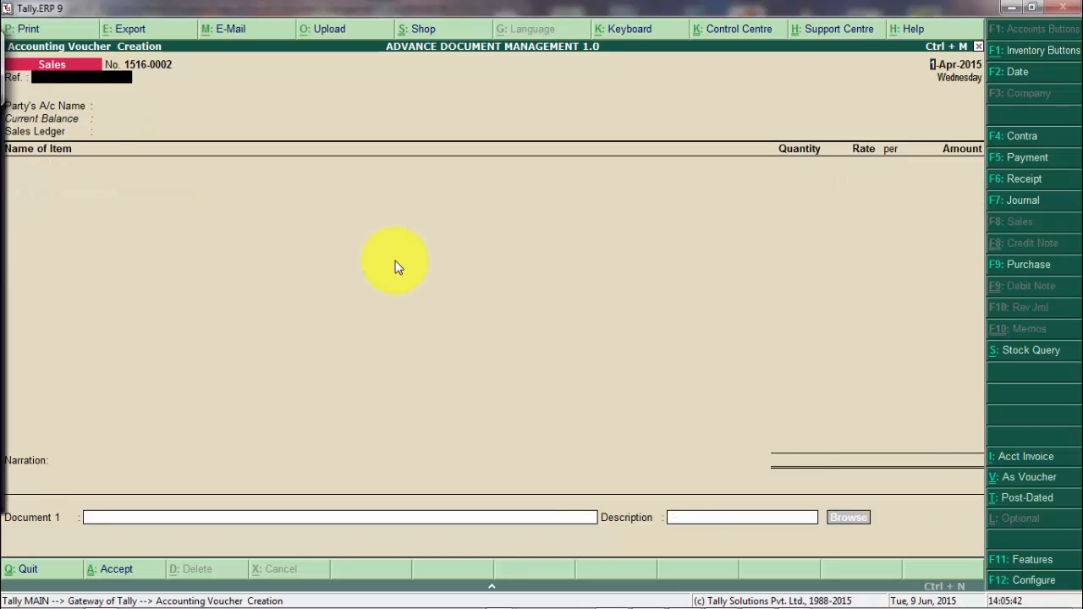
key(Page_Up)
click(140, 29)
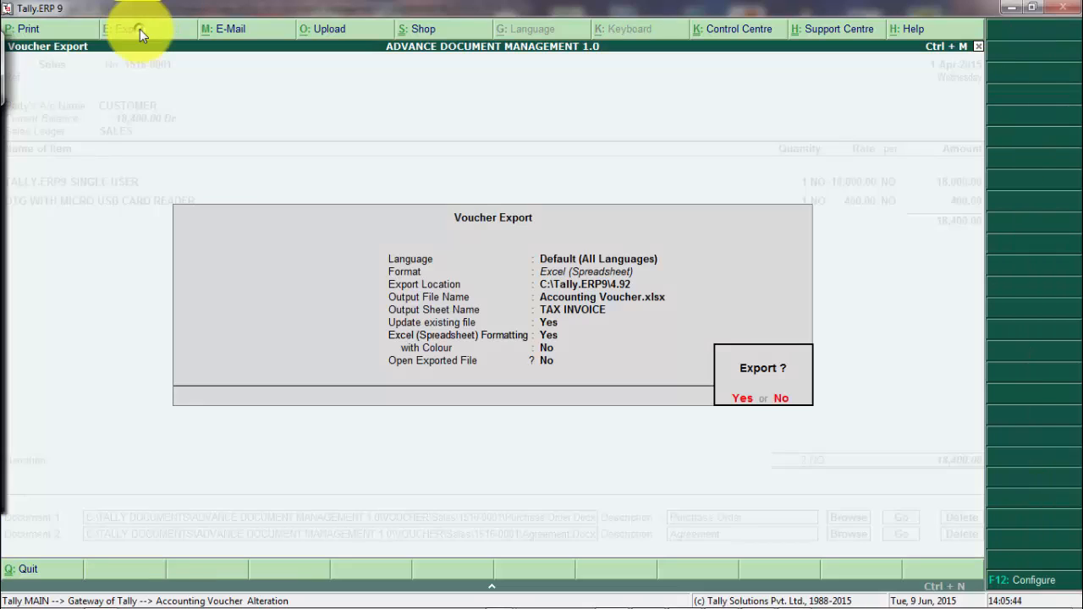
key(Return)
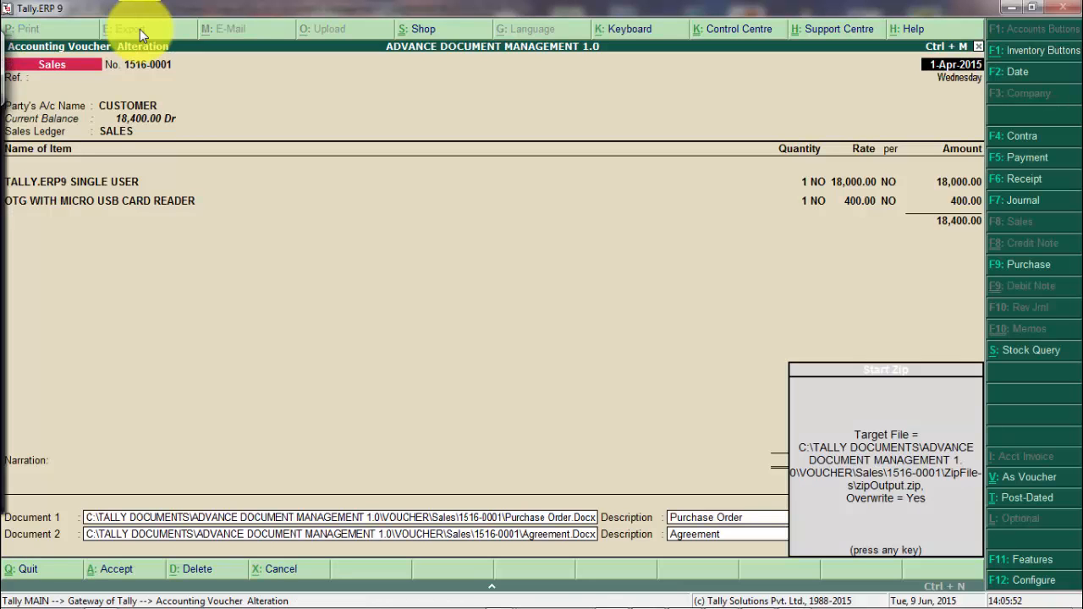
key(Return)
key(Return)
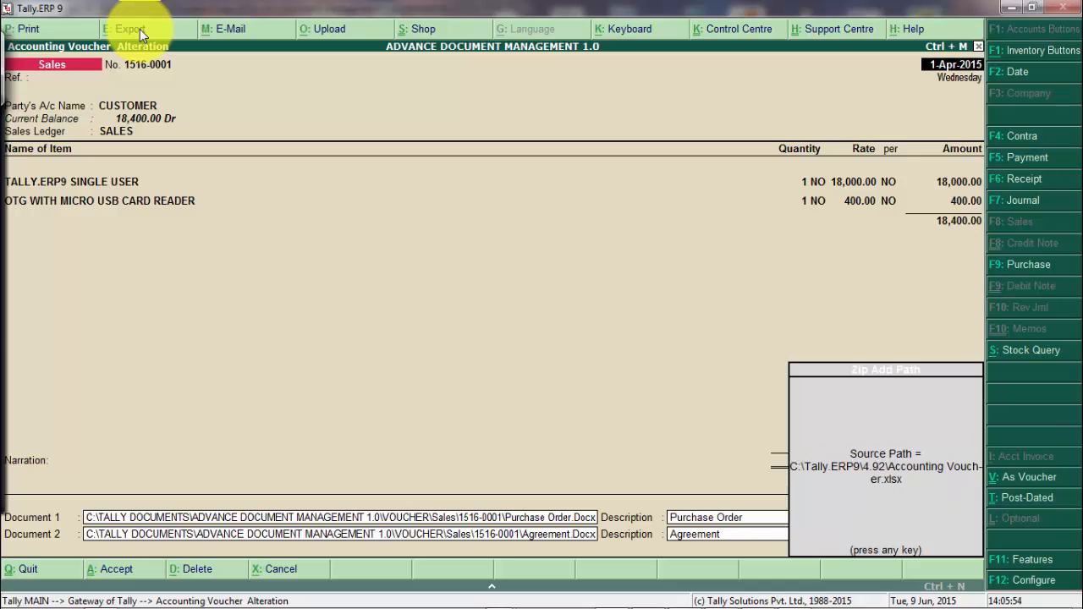
key(Return)
key(Return)
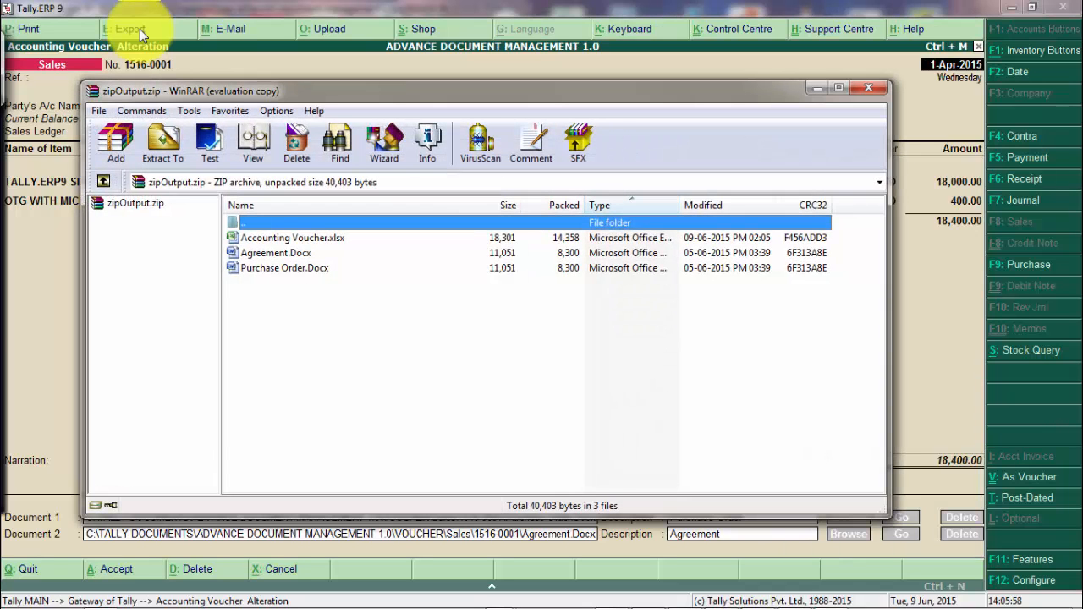
key(Down)
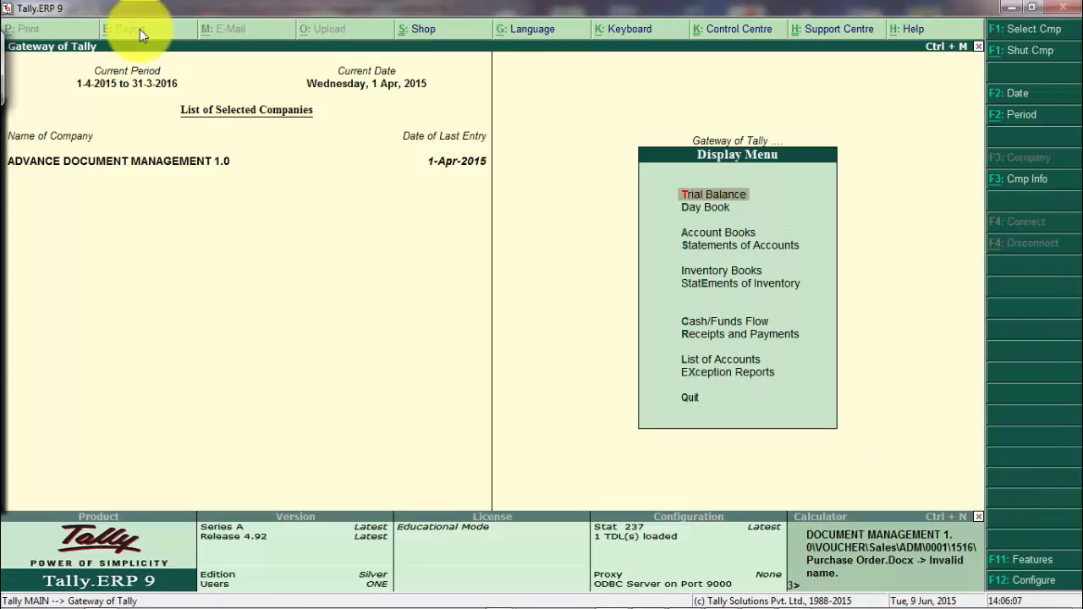
Open the Day Book and set Show Attachments to Yes in its F12 settings.
key(d)
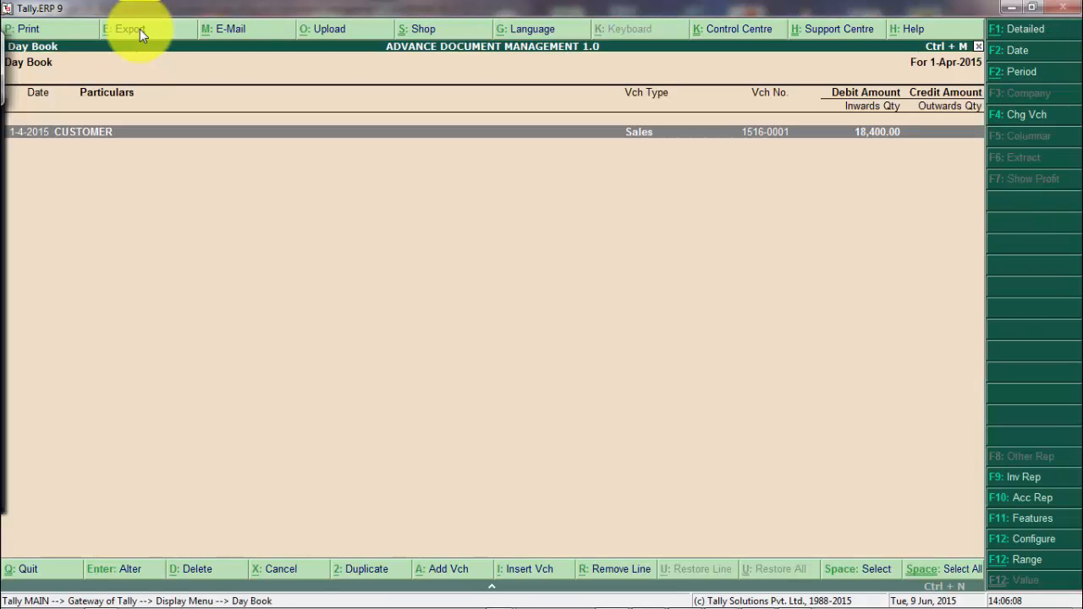
key(F12)
key(Return)
key(Return)
key(Return)
key(Return)
key(Return)
key(Return)
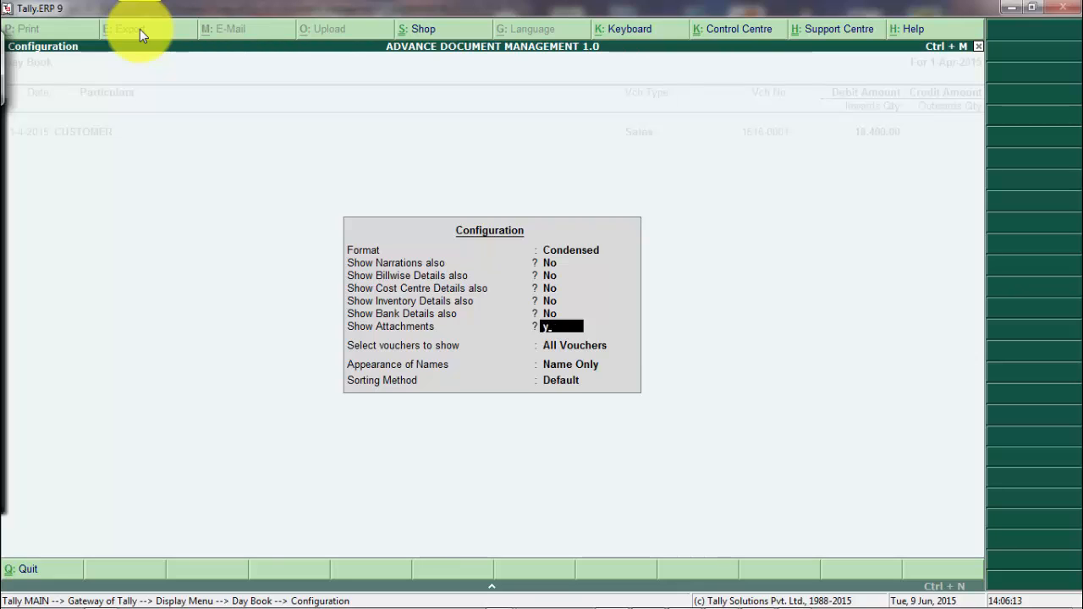
key(y)
key(Return)
key(Return)
key(Return)
Open the Agreement and Purchase Order attachments in Word from the Day Book, closing each.
key(Down)
key(Down)
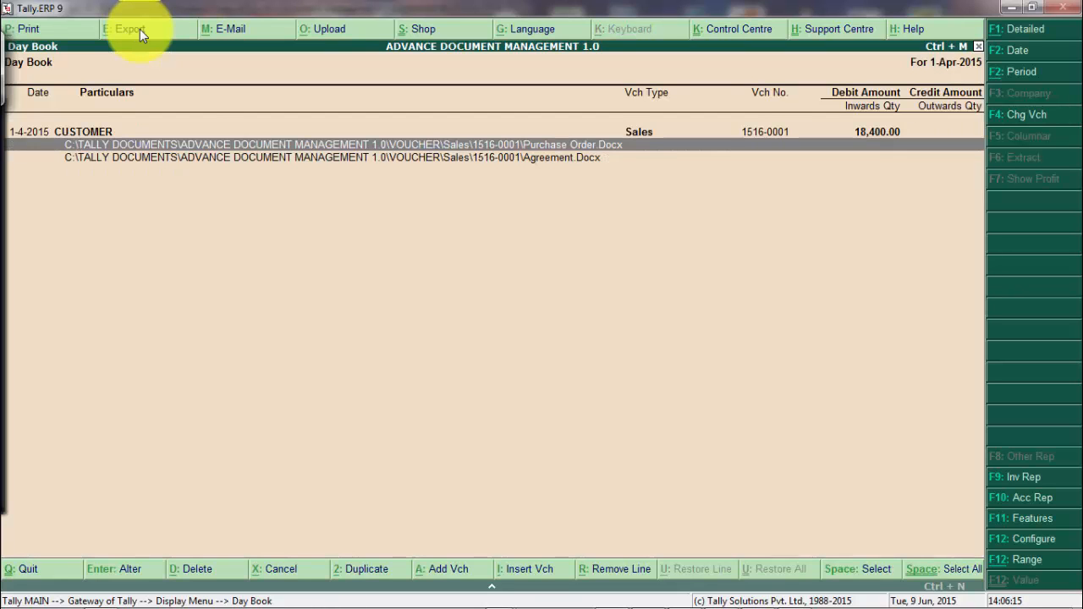
double_click(406, 149)
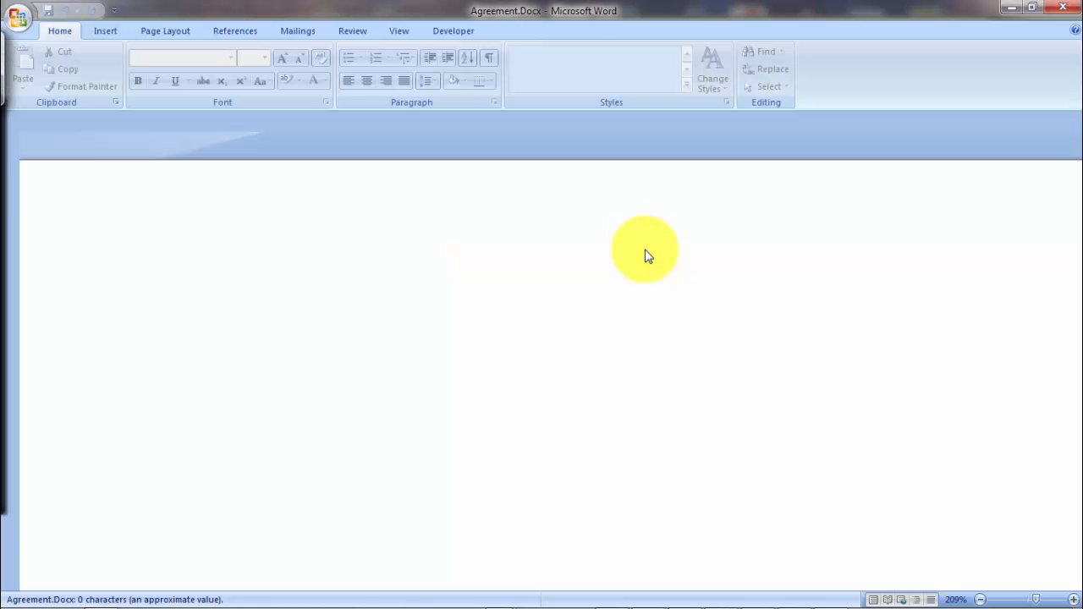
key(alt+F4)
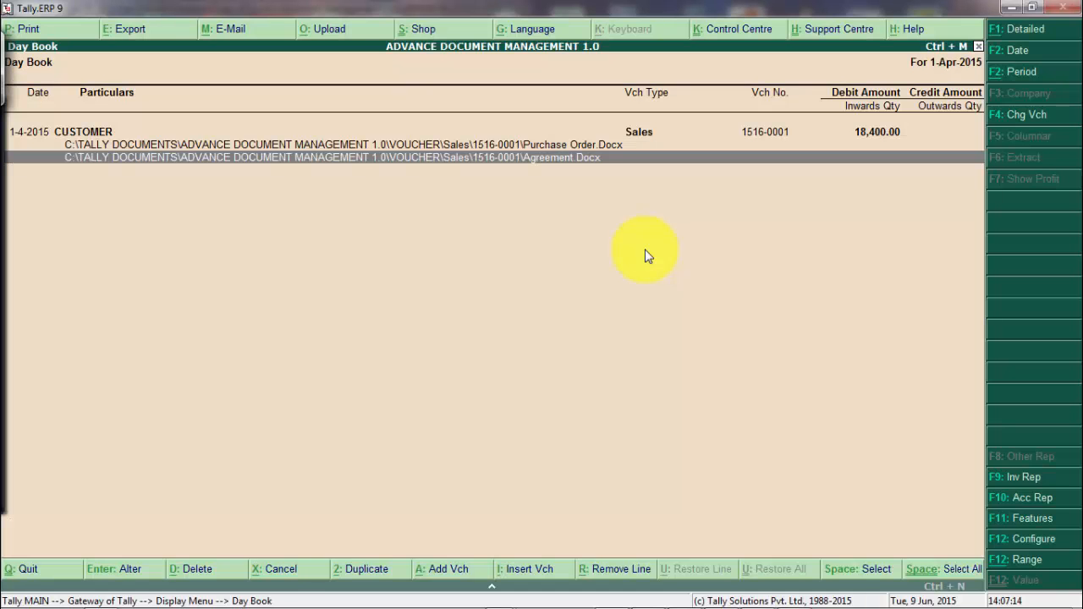
key(Up)
key(Return)
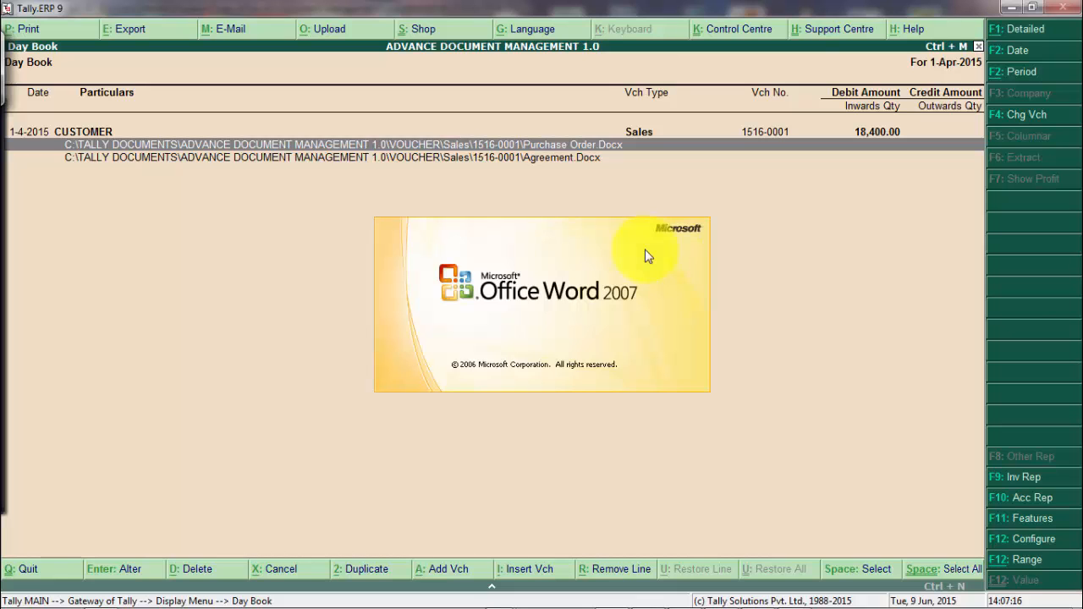
key(alt+F4)
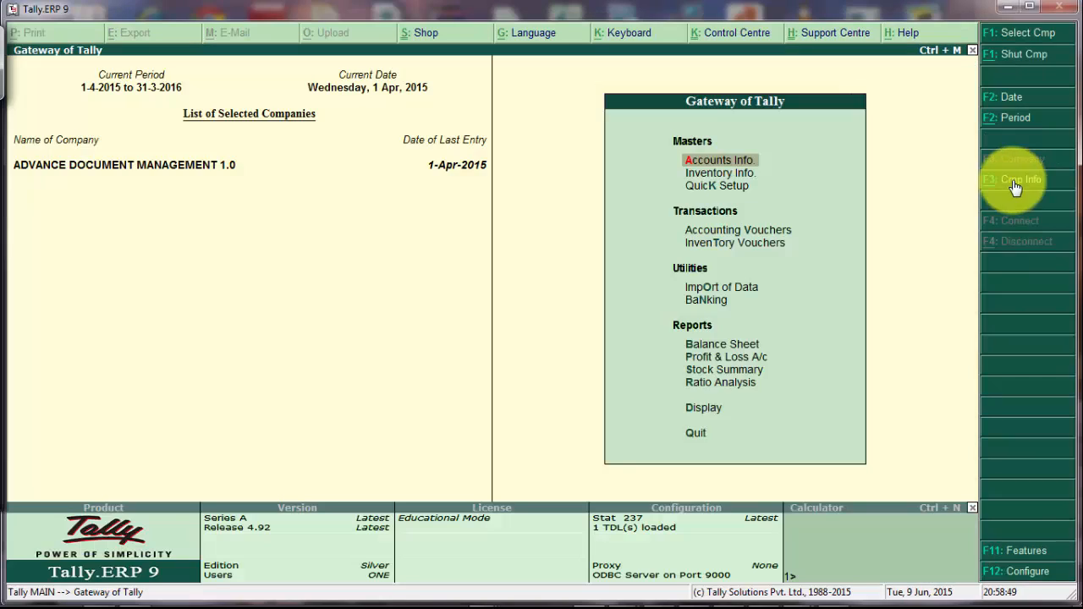
Alter the company with an administrator name and password, and turn on Tally audit features.
key(alt+F3)
key(a)
key(Return)
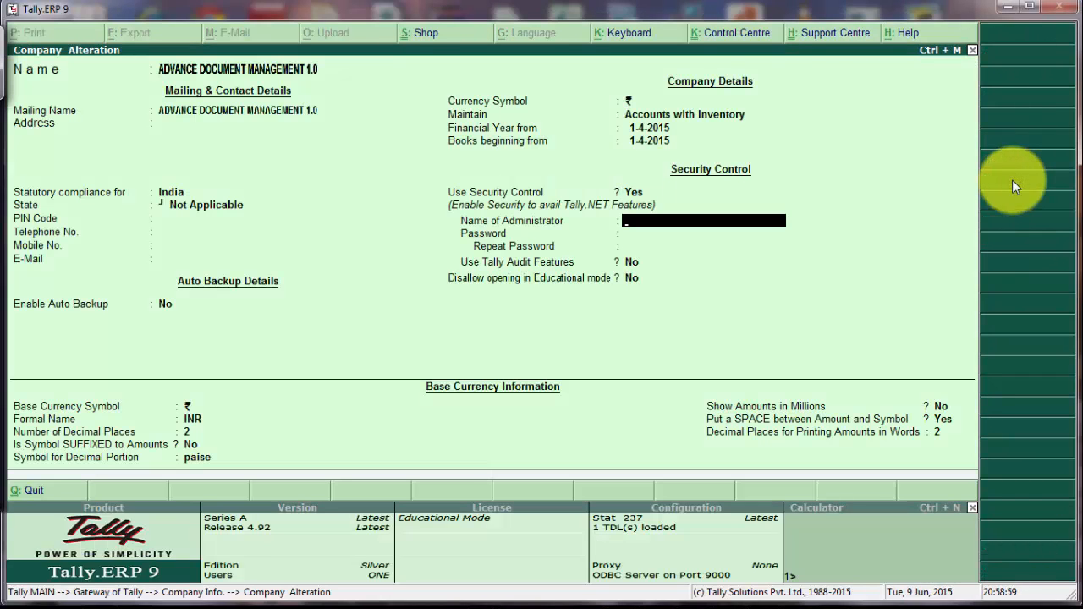
text(a)
key(Return)
text(a)
key(Return)
text(a)
key(Return)
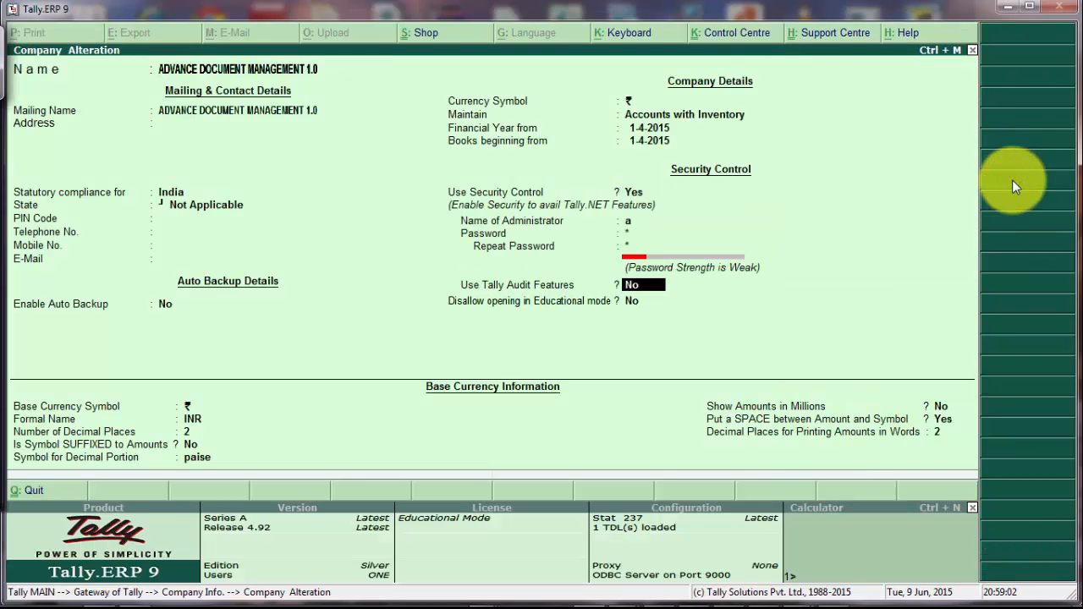
key(y)
key(ctrl+a)
Add an Owner-level user, log in, and bring up sales voucher 1516-0001.
key(Return)
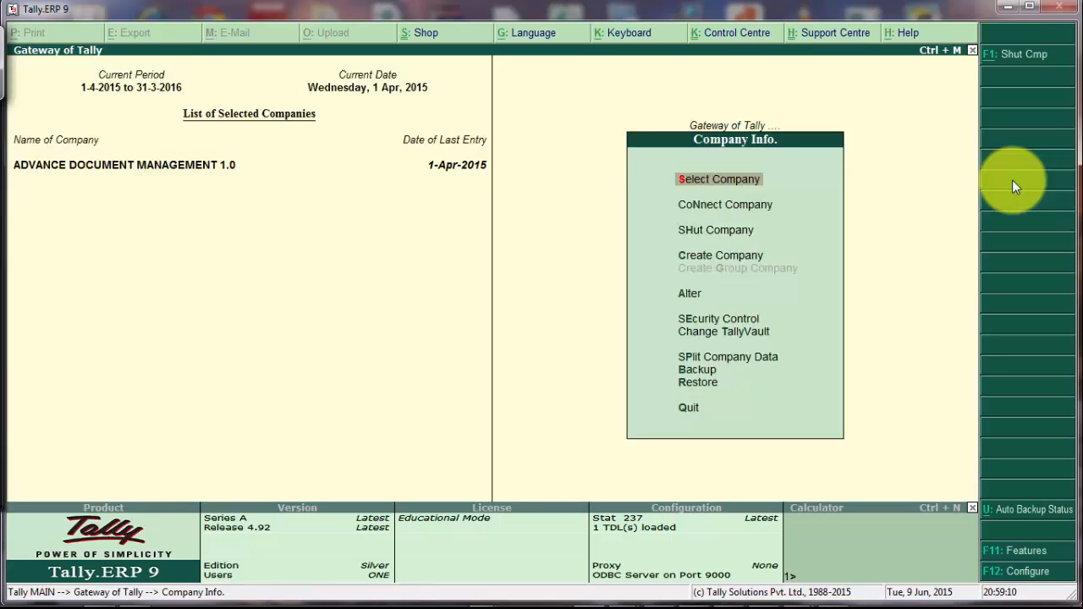
text(o)
key(Return)
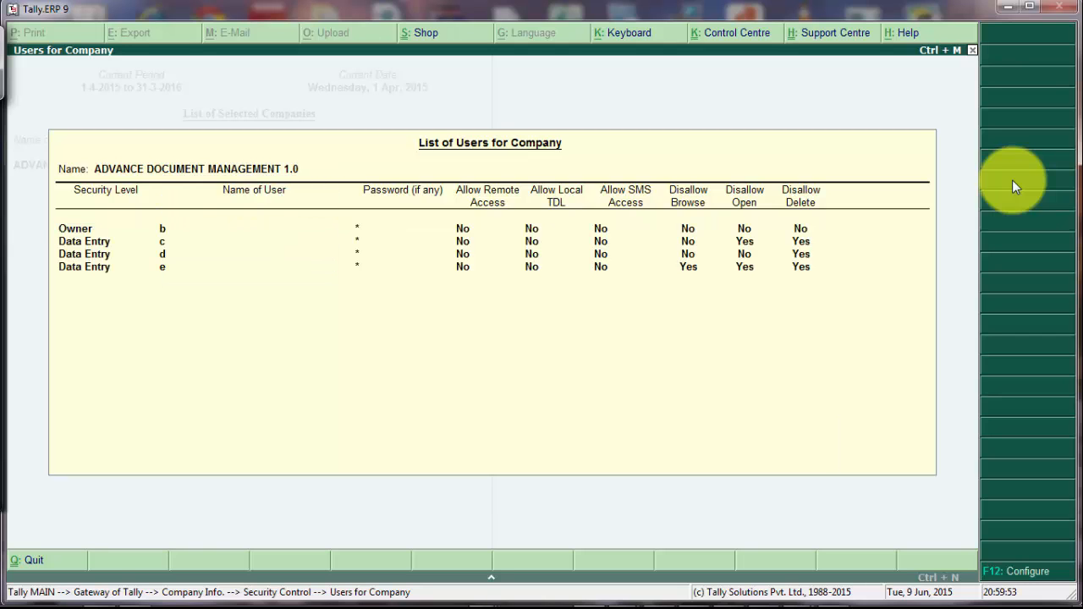
key(Return)
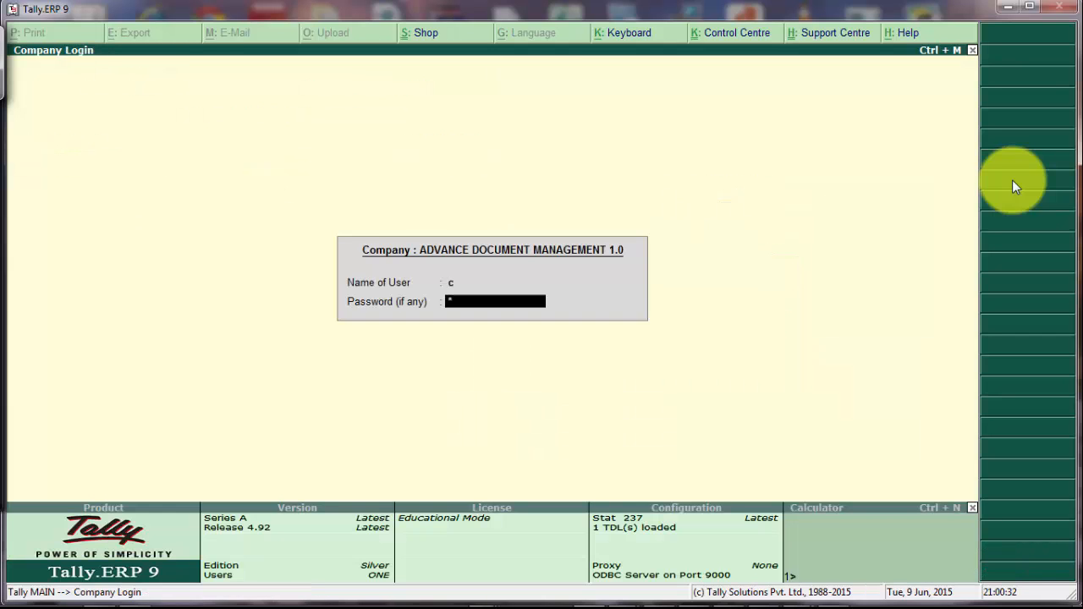
key(Return)
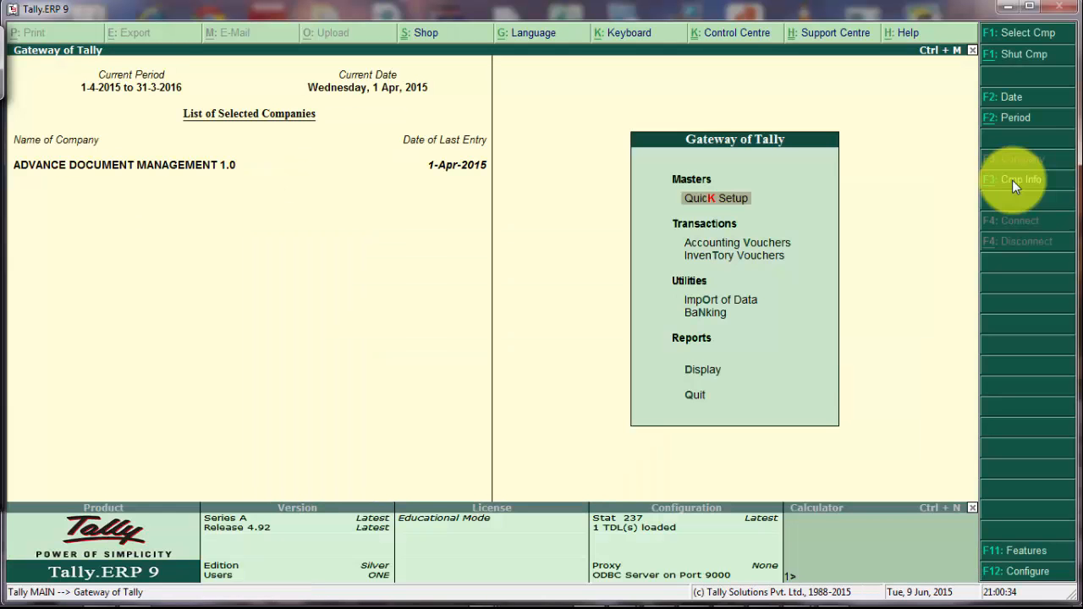
key(v)
key(Page_Up)
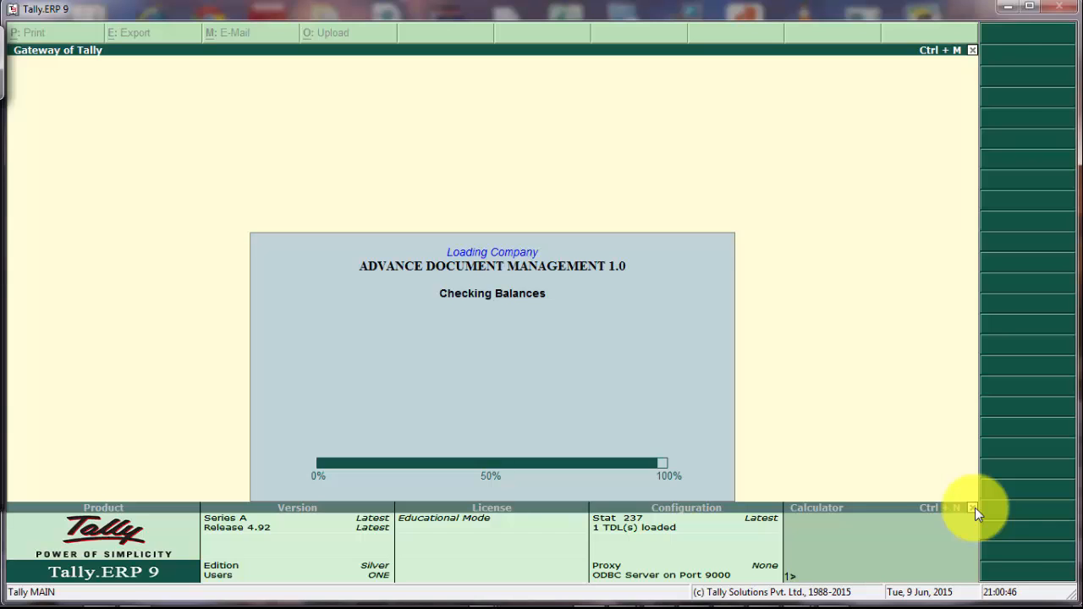
Reopen sales voucher 1516-0001 from Accounting Vouchers, again after returning to the company login.
key(v)
key(Page_Up)
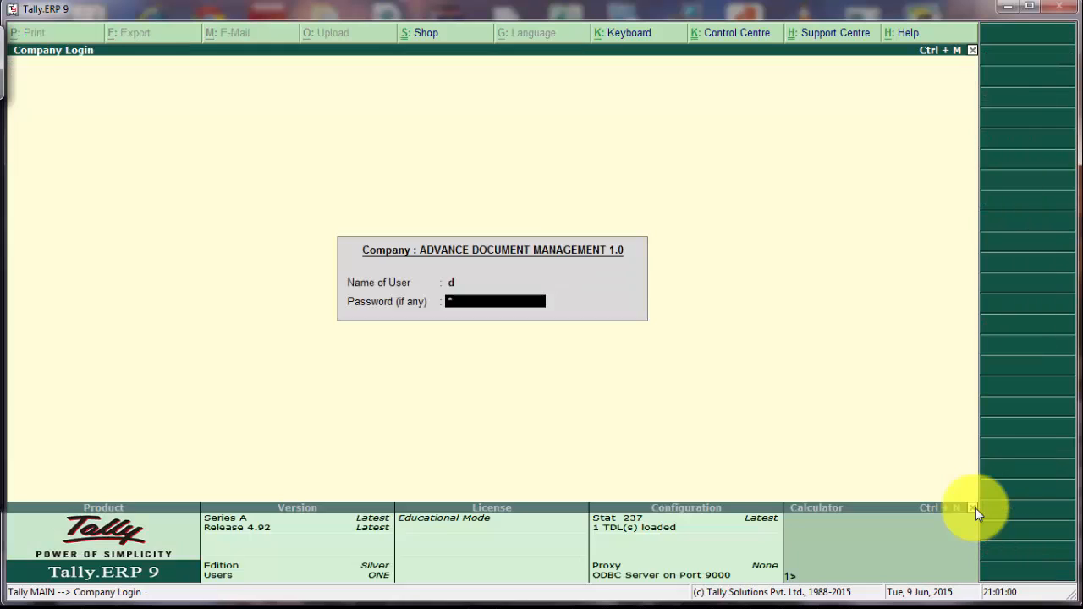
key(Return)
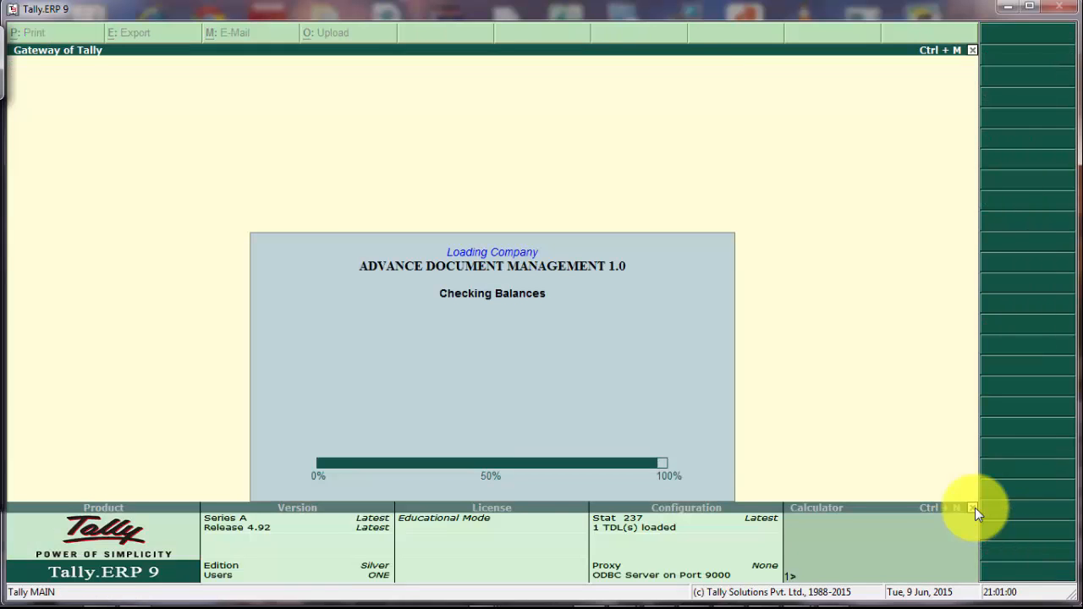
key(v)
key(Page_Up)
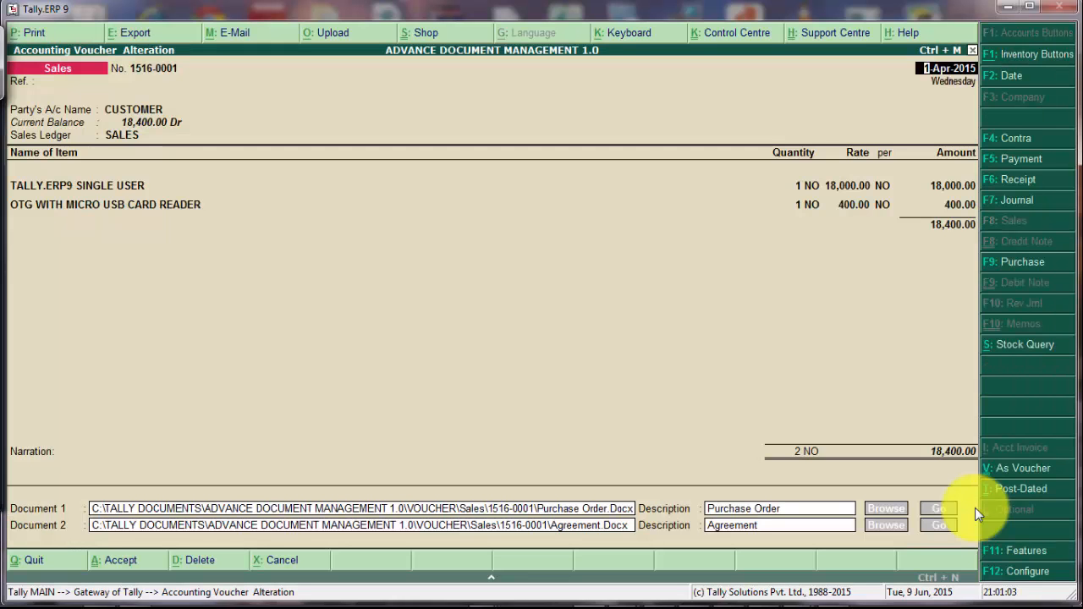